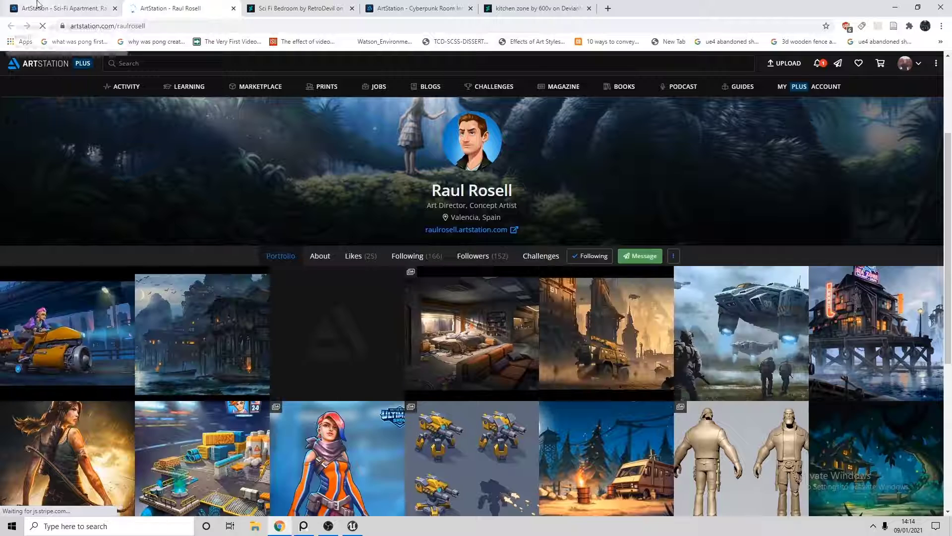
Step: Bring up the 'ArtStation - Sci-Fi Apartment' concept artwork as the reference image
{"action": "left_click", "coordinate": [59, 8]}
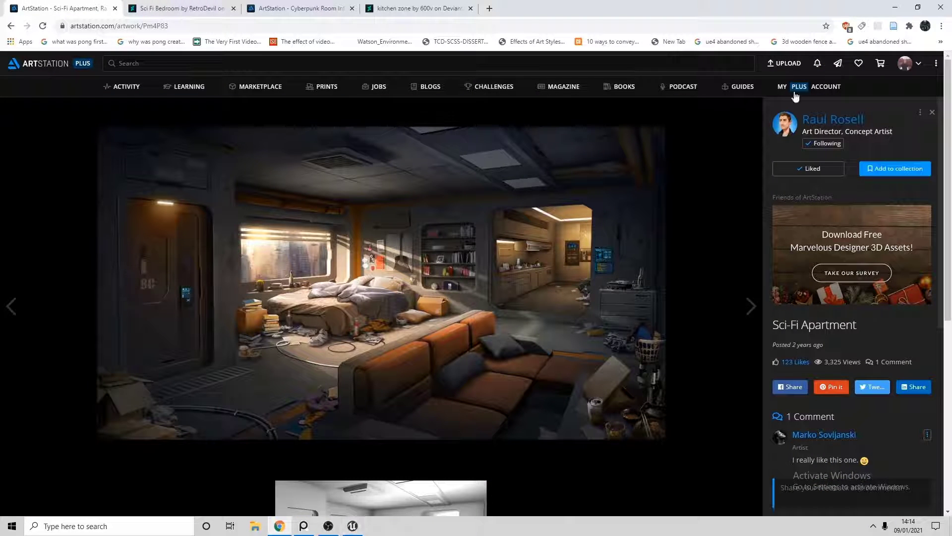
Step: Add the Third Person content pack to the project
{"action": "left_click", "coordinate": [895, 7]}
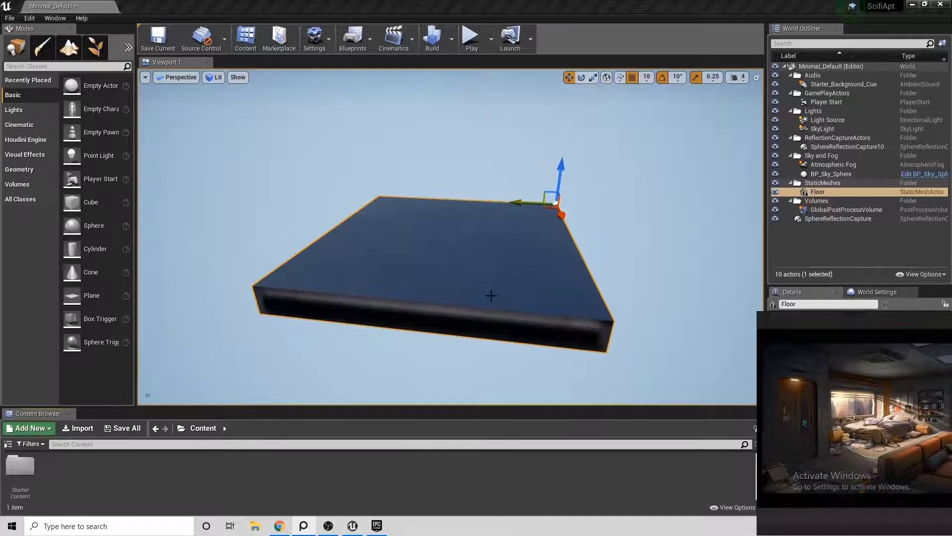
{"action": "key", "text": "g"}
{"action": "left_click", "coordinate": [30, 428]}
{"action": "left_click", "coordinate": [43, 103]}
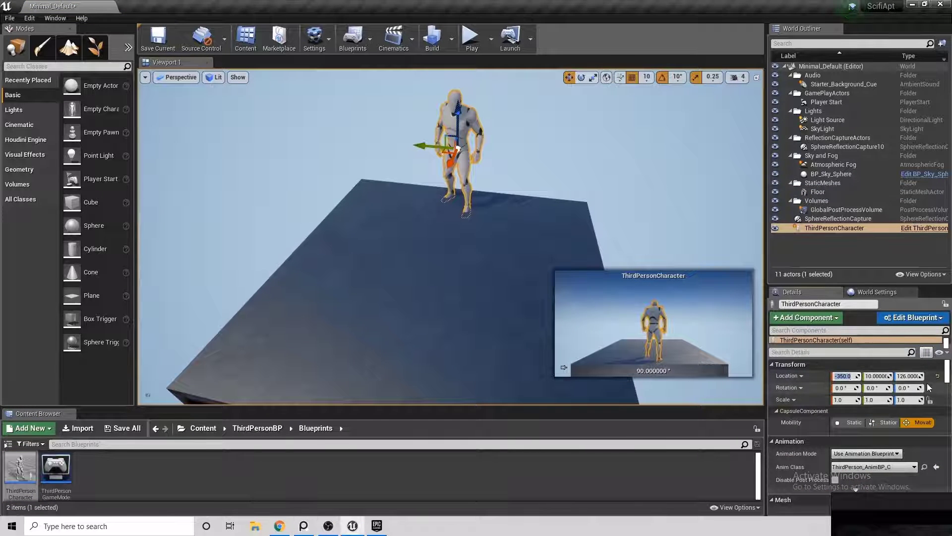
Step: Reset the mannequin's location to the world origin and play-test it
{"action": "left_click", "coordinate": [937, 375]}
{"action": "key", "text": "f"}
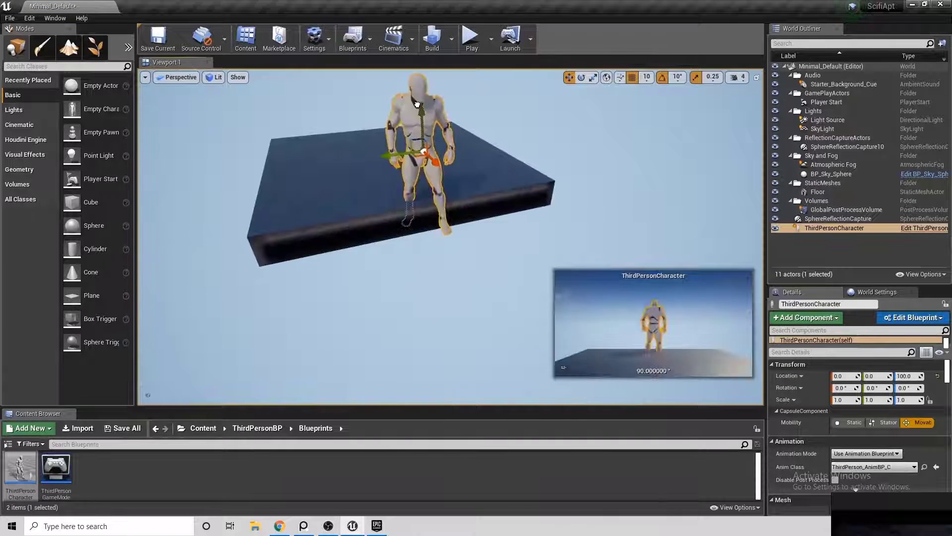
{"action": "left_click", "coordinate": [471, 37]}
{"action": "left_click", "coordinate": [481, 109]}
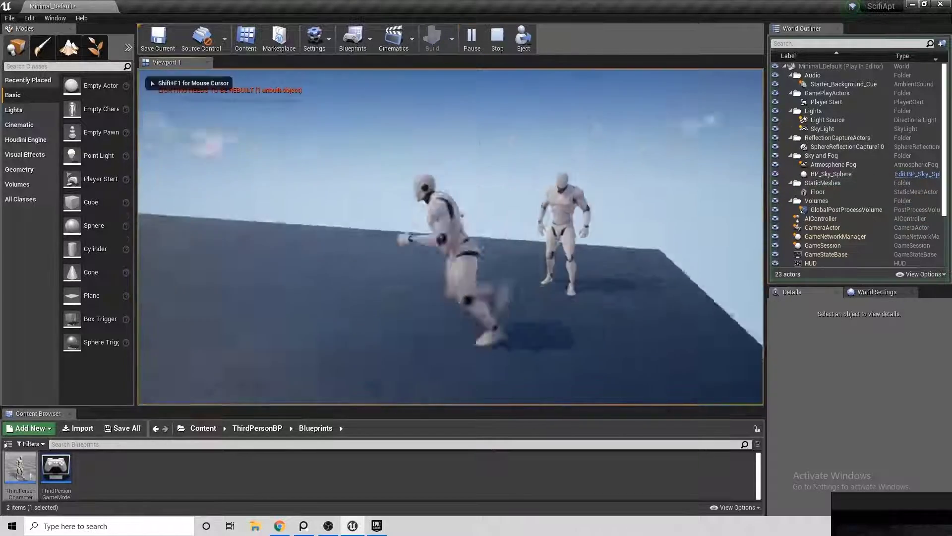
Step: Place a box brush on the floor and stretch it into a 1.5 x 0.25 x 2.1 wall slab
{"action": "key", "text": "w"}
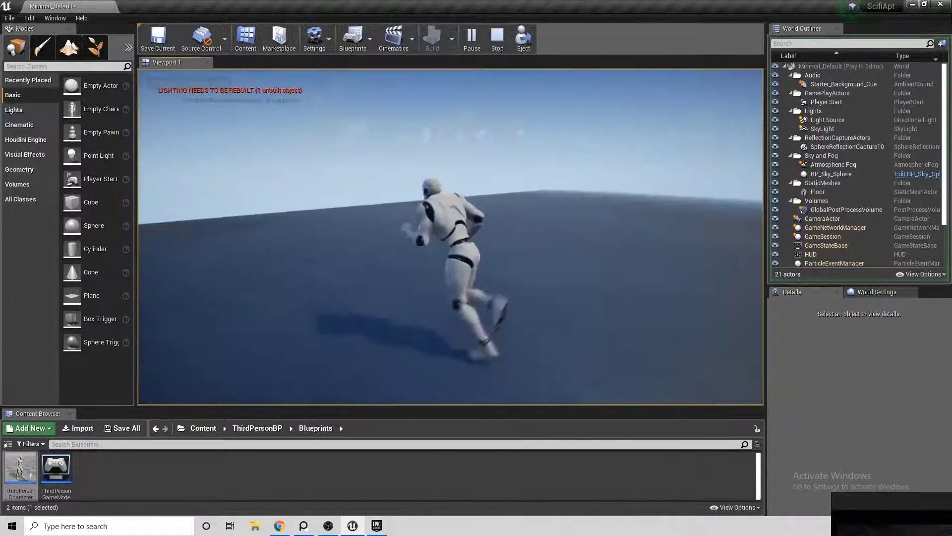
{"action": "key", "text": "Escape"}
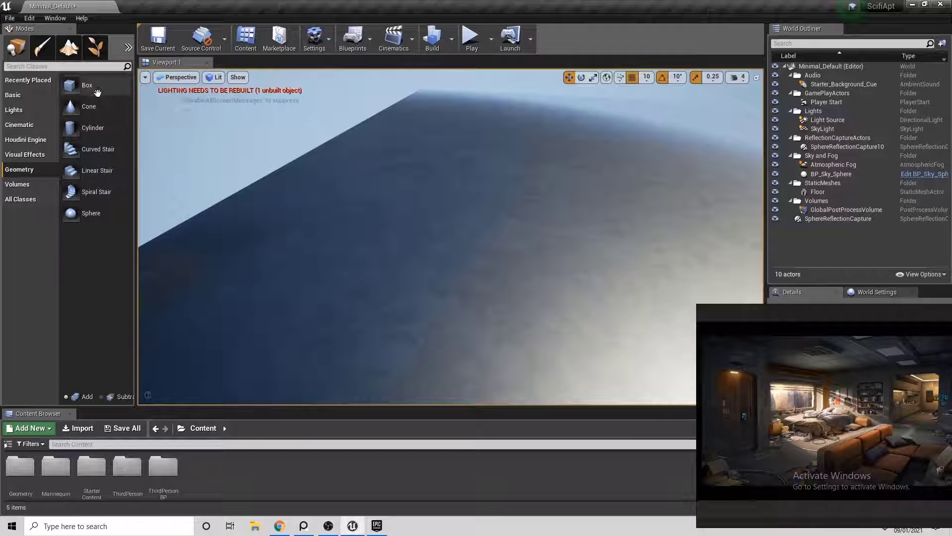
{"action": "left_click_drag", "start_coordinate": [97, 93], "coordinate": [256, 218]}
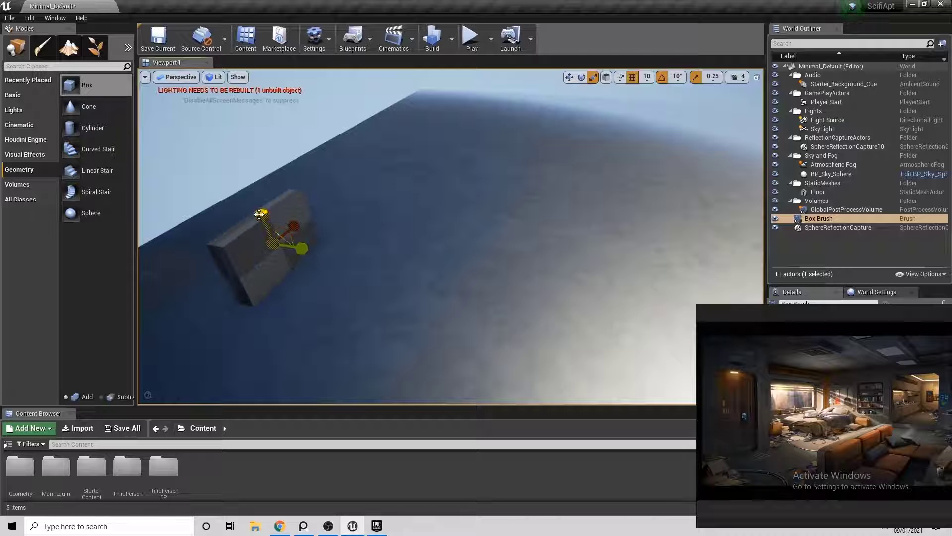
{"action": "left_click_drag", "start_coordinate": [272, 231], "coordinate": [260, 162]}
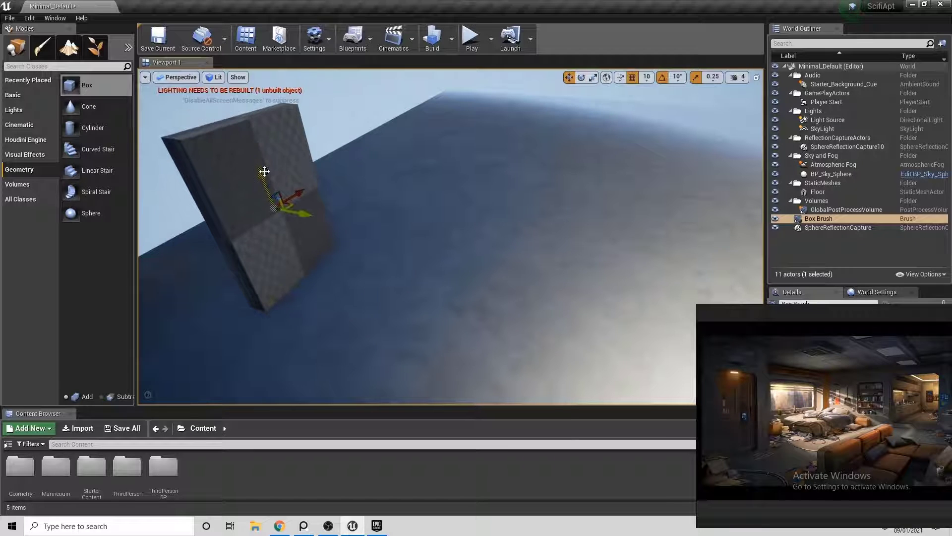
{"action": "key", "text": "alt+p"}
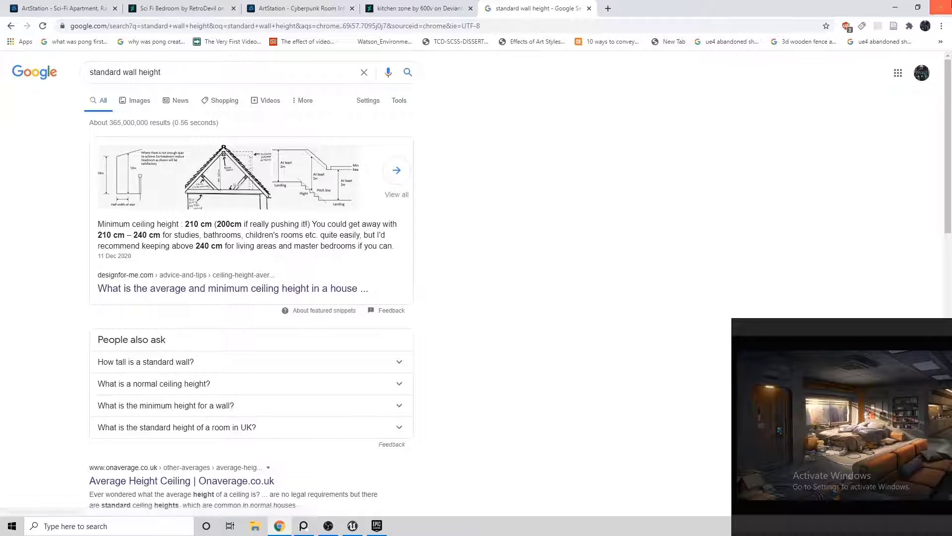
{"action": "left_click", "coordinate": [902, 8]}
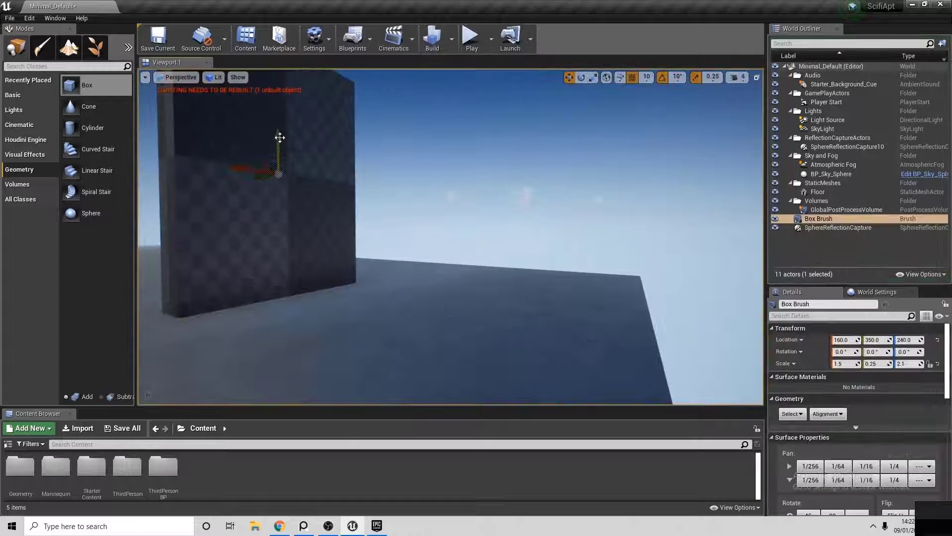
Step: Set the wall's Z location to 100 so it rests on the floor, then play-test it
{"action": "left_click_drag", "start_coordinate": [278, 138], "coordinate": [279, 116]}
{"action": "type", "text": "100"}
{"action": "key", "text": "Return"}
{"action": "left_click", "coordinate": [525, 323]}
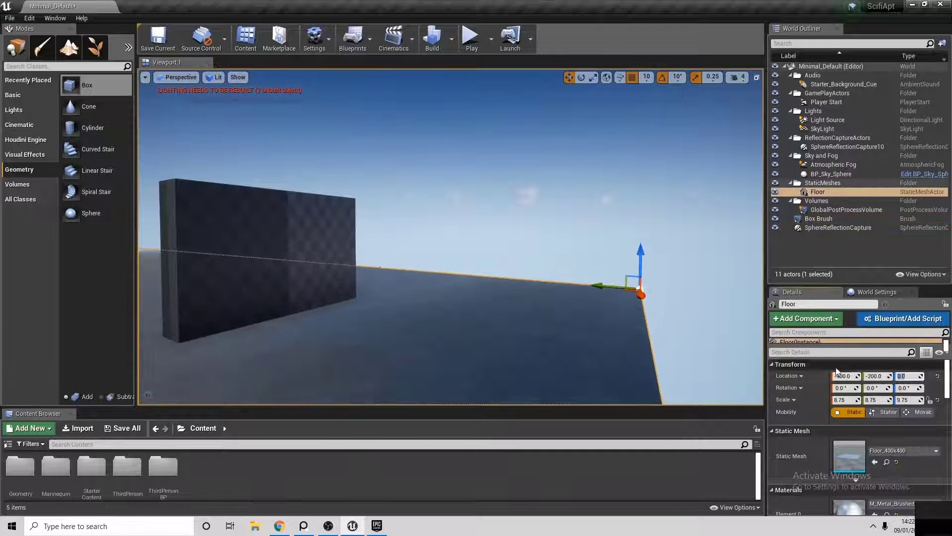
{"action": "left_click", "coordinate": [288, 225]}
{"action": "left_click_drag", "start_coordinate": [277, 180], "coordinate": [278, 140]}
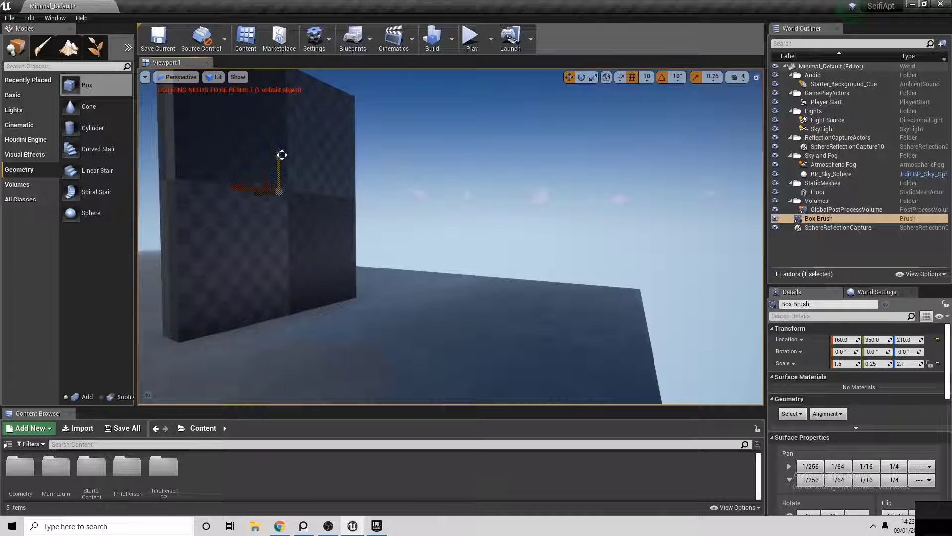
{"action": "left_click", "coordinate": [471, 37]}
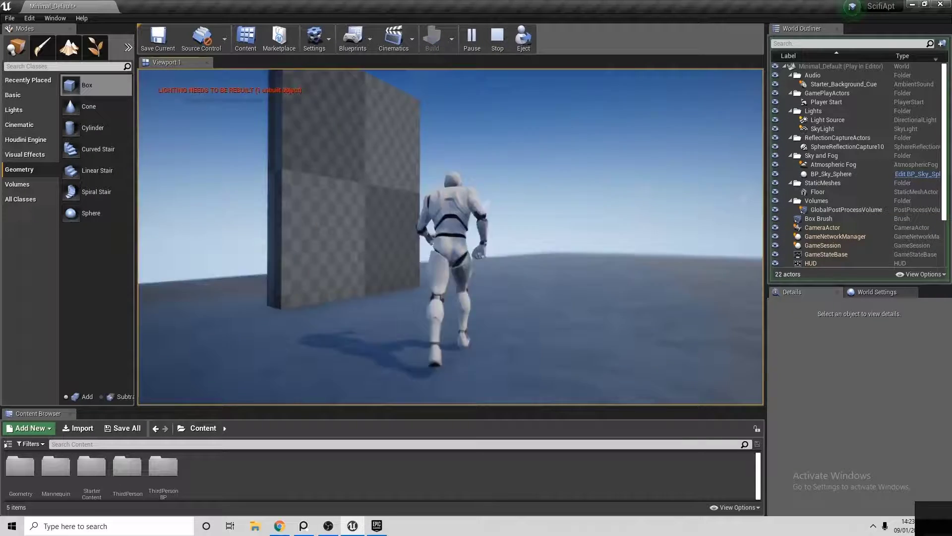
{"action": "key", "text": "Escape"}
Step: Duplicate the wall twice, rotating and scaling the copies into a corner
{"action": "left_click_drag", "start_coordinate": [385, 194], "coordinate": [372, 194]}
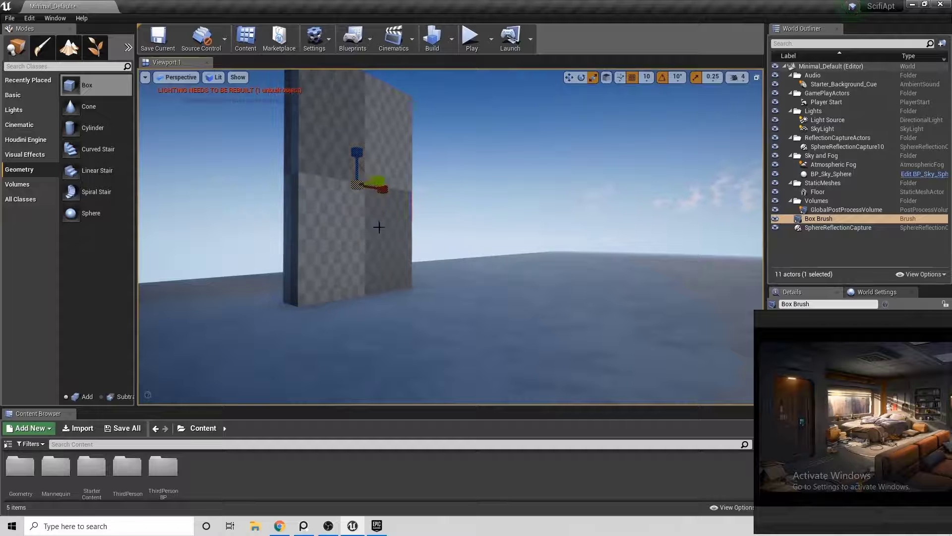
{"action": "key", "text": "e"}
{"action": "key", "text": "w"}
{"action": "right_click_drag", "start_coordinate": [454, 191], "coordinate": [406, 198]}
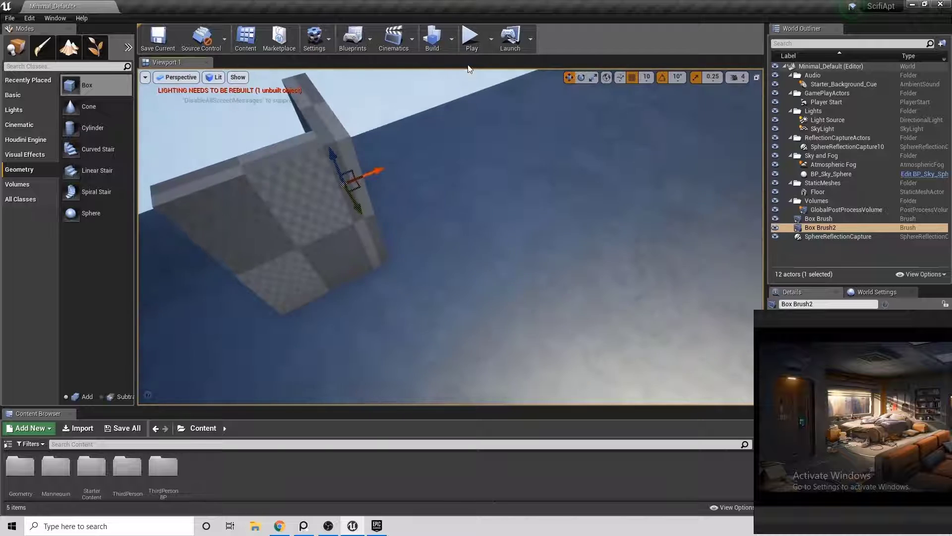
{"action": "left_click_drag", "start_coordinate": [404, 197], "coordinate": [383, 212], "text": "alt"}
{"action": "key", "text": "r"}
{"action": "mouse_move", "coordinate": [383, 213]}
{"action": "right_mouse_down"}
{"action": "mouse_move", "coordinate": [562, 114]}
{"action": "mouse_move", "coordinate": [481, 267]}
{"action": "mouse_move", "coordinate": [553, 313]}
{"action": "right_mouse_up"}
{"action": "key", "text": "w"}
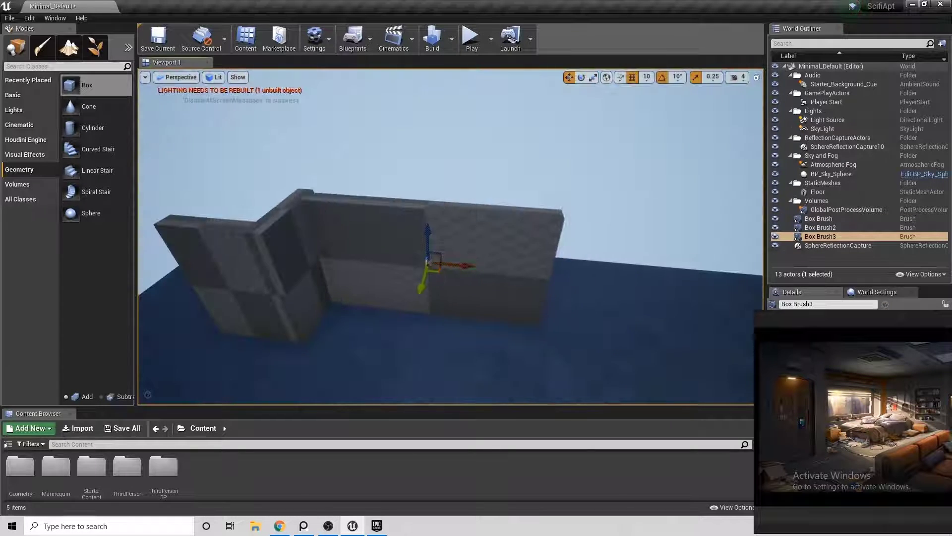
Step: Filter the Outliner for 'pl' and move the Player Start clear of the walls
{"action": "left_click", "coordinate": [471, 39]}
{"action": "key", "text": "Escape"}
{"action": "left_click", "coordinate": [848, 43]}
{"action": "type", "text": "pl"}
{"action": "left_click", "coordinate": [826, 84]}
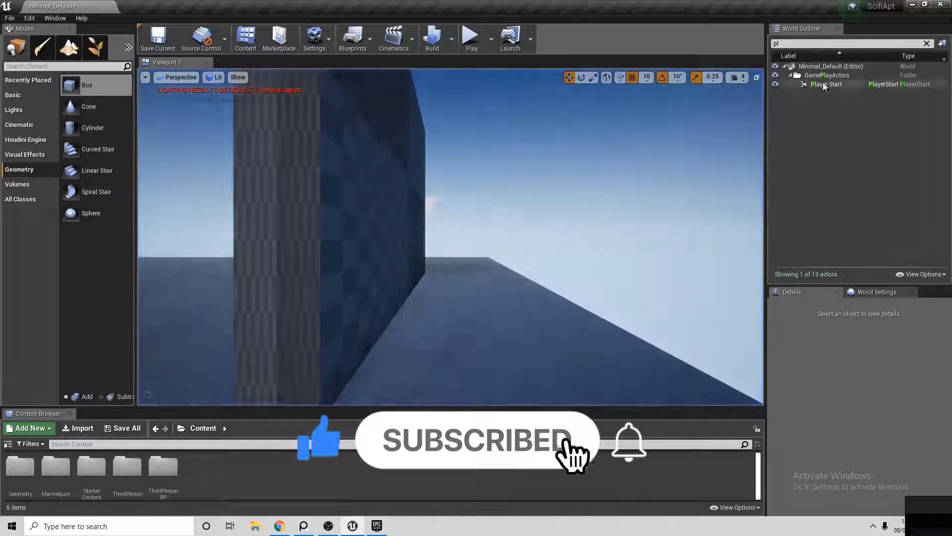
{"action": "right_click_drag", "start_coordinate": [447, 223], "coordinate": [496, 238]}
{"action": "left_click_drag", "start_coordinate": [476, 228], "coordinate": [597, 276]}
{"action": "right_click_drag", "start_coordinate": [597, 276], "coordinate": [446, 248]}
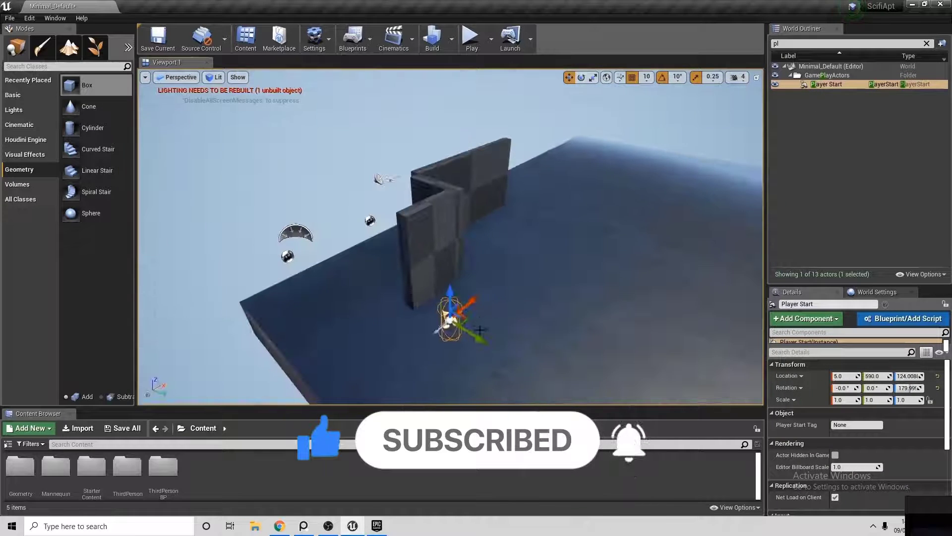
Step: Replace the walls' default material with M_AssetPlatform
{"action": "left_click", "coordinate": [429, 253]}
{"action": "left_click", "coordinate": [903, 390]}
{"action": "left_click", "coordinate": [867, 266]}
{"action": "left_click", "coordinate": [891, 383]}
{"action": "type", "text": "default"}
{"action": "left_click", "coordinate": [865, 290]}
{"action": "left_click", "coordinate": [904, 391]}
{"action": "left_click", "coordinate": [816, 216]}
{"action": "left_click", "coordinate": [148, 444]}
{"action": "type", "text": "m_"}
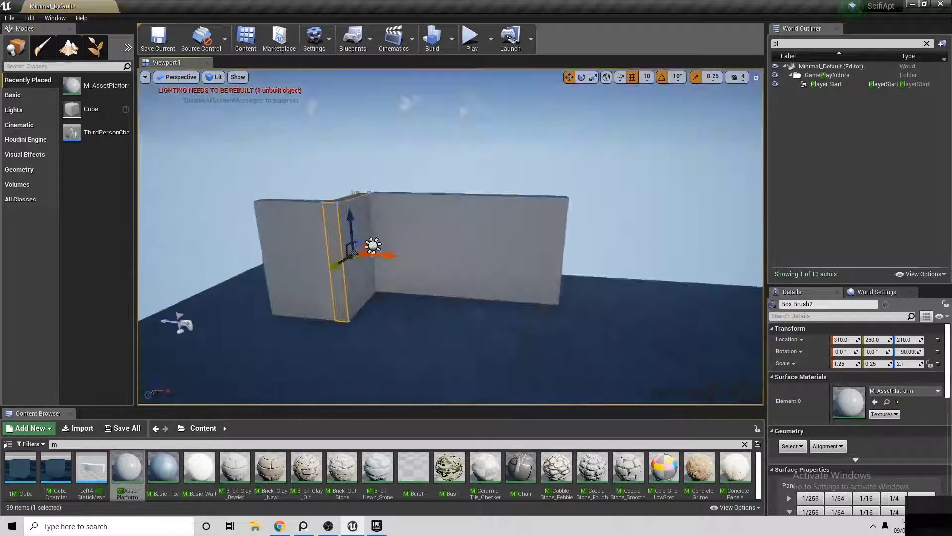
{"action": "type", "text": "e"}
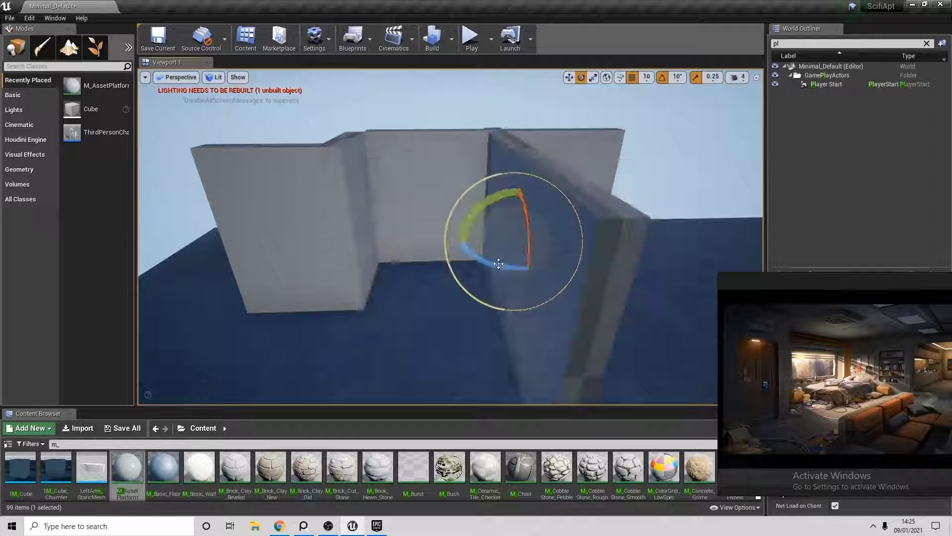
{"action": "type", "text": "w"}
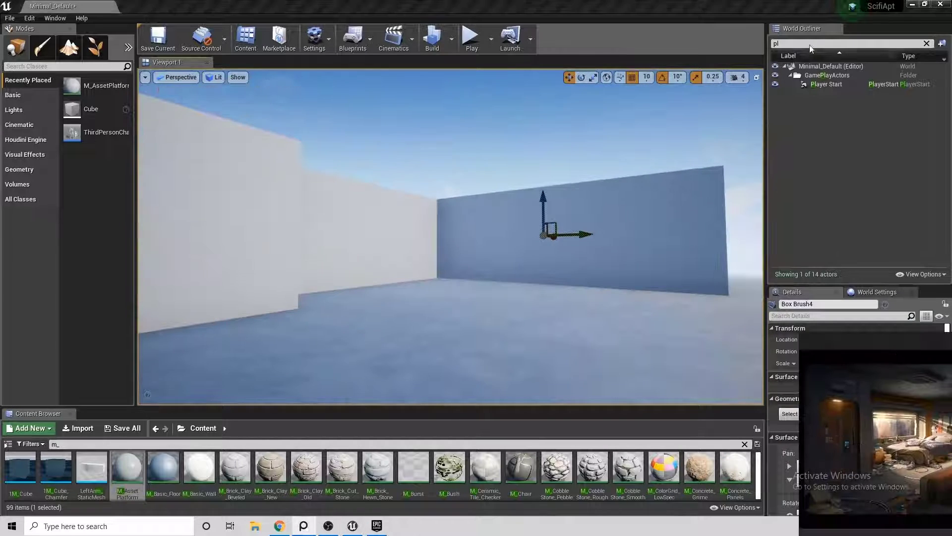
{"action": "type", "text": "ost"}
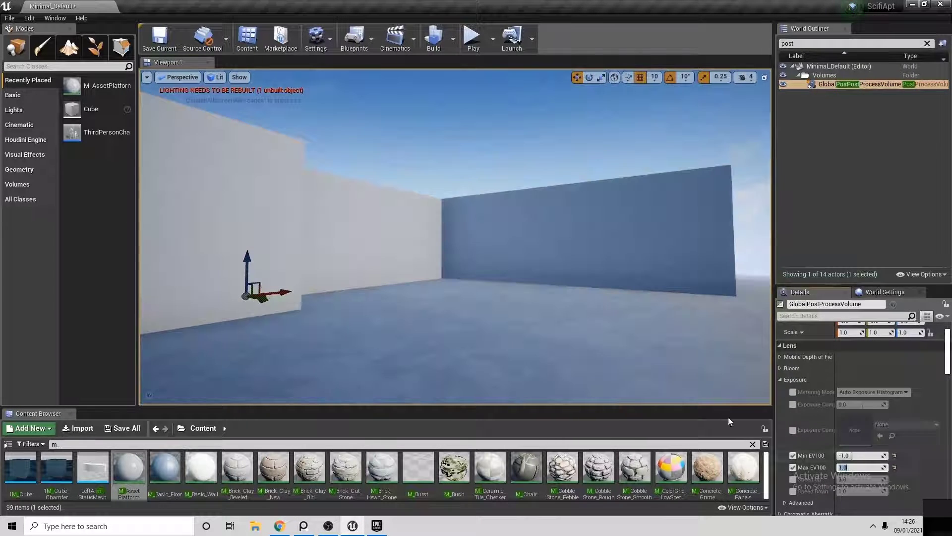
{"action": "left_click", "coordinate": [315, 39]}
{"action": "left_click", "coordinate": [345, 79]}
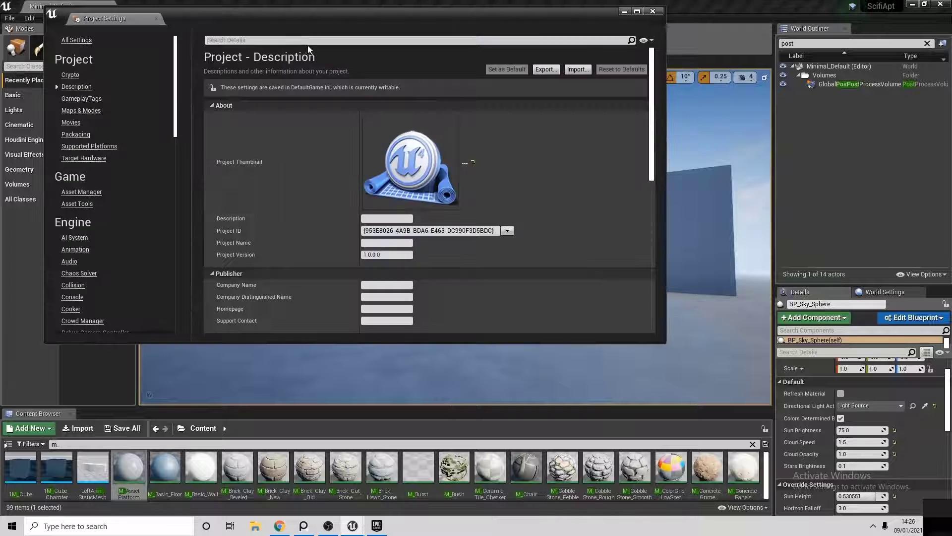
{"action": "left_click", "coordinate": [306, 41]}
{"action": "type", "text": "expos"}
{"action": "left_click", "coordinate": [654, 12]}
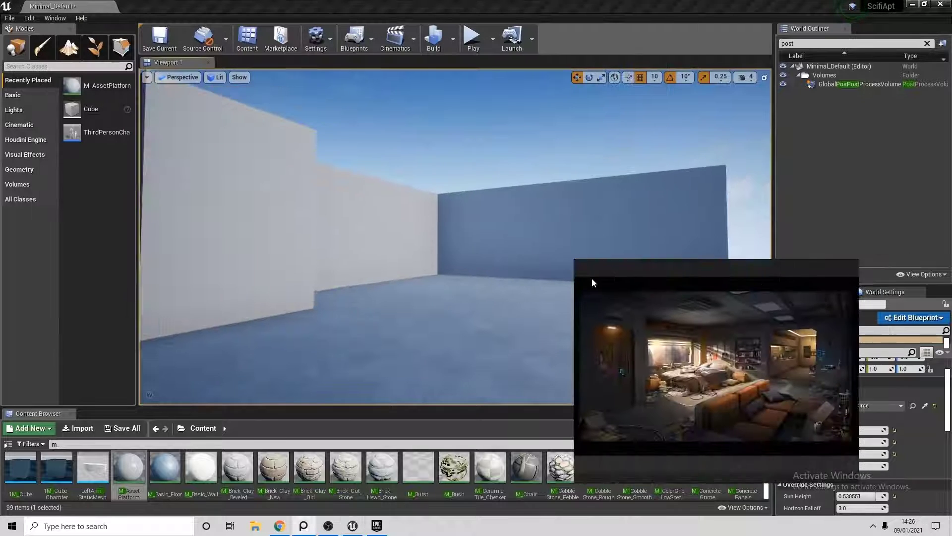
{"action": "left_click_drag", "start_coordinate": [371, 216], "coordinate": [347, 216], "text": "alt"}
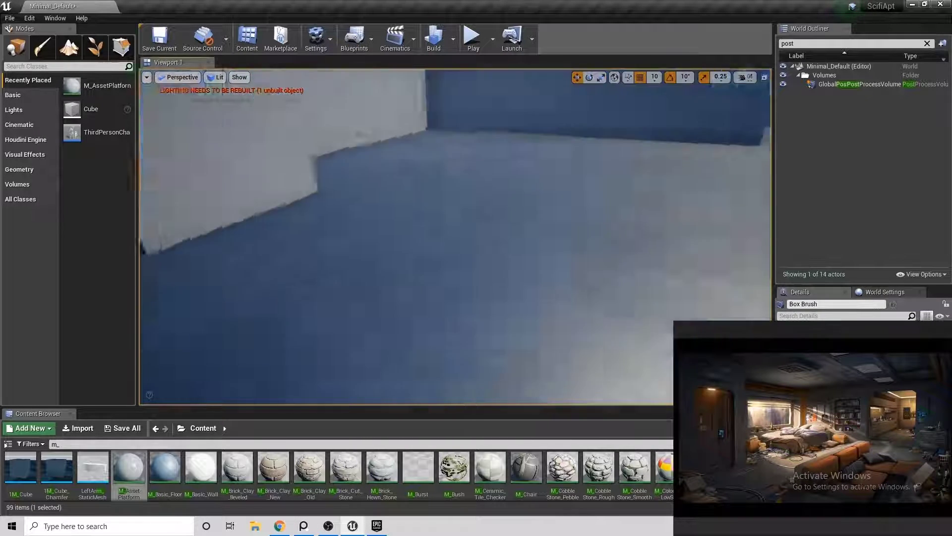
{"action": "right_click_drag", "start_coordinate": [370, 216], "coordinate": [387, 218]}
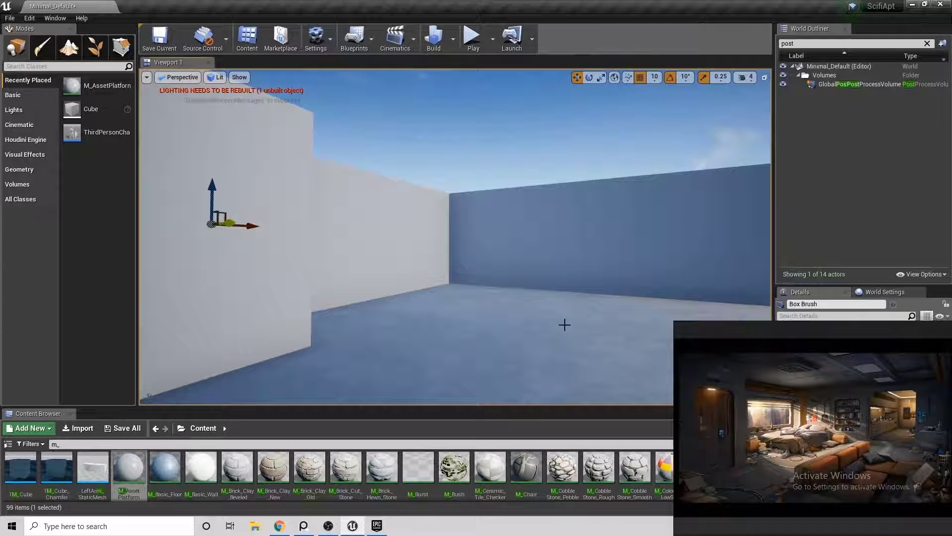
{"action": "right_click_drag", "start_coordinate": [569, 311], "coordinate": [595, 312]}
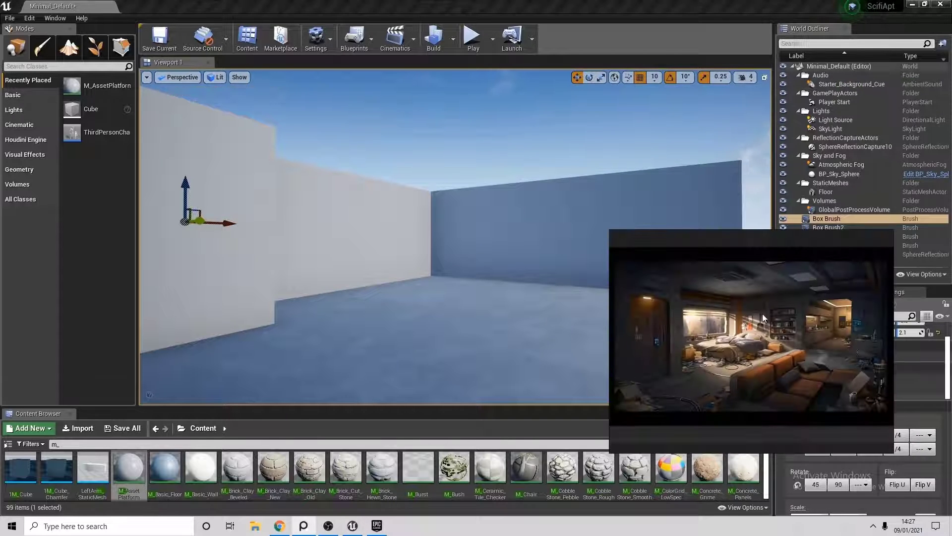
Step: Search the placeable actors for 'camer' and select the cine camera actor
{"action": "left_click", "coordinate": [65, 66]}
{"action": "type", "text": "camer"}
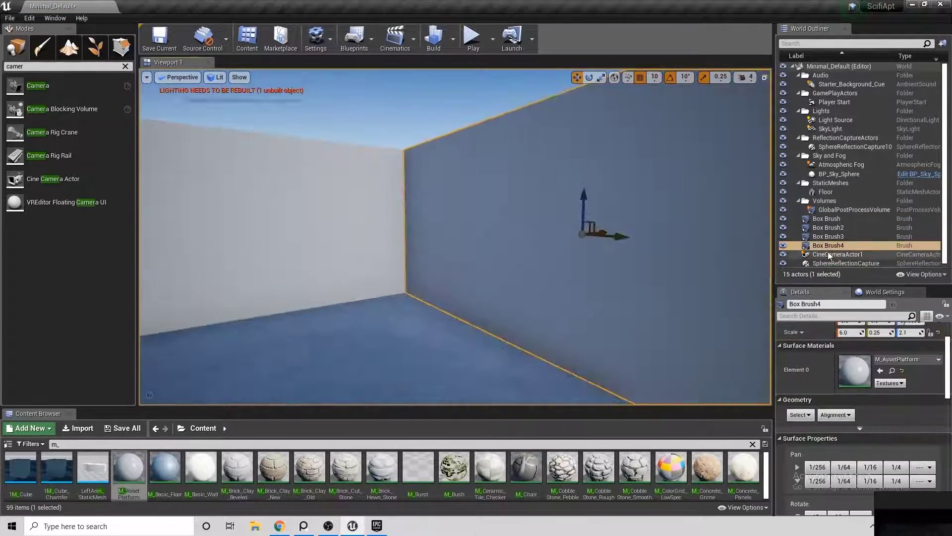
{"action": "left_click", "coordinate": [837, 254]}
{"action": "right_click_drag", "start_coordinate": [719, 240], "coordinate": [645, 239]}
{"action": "right_click", "coordinate": [829, 245]}
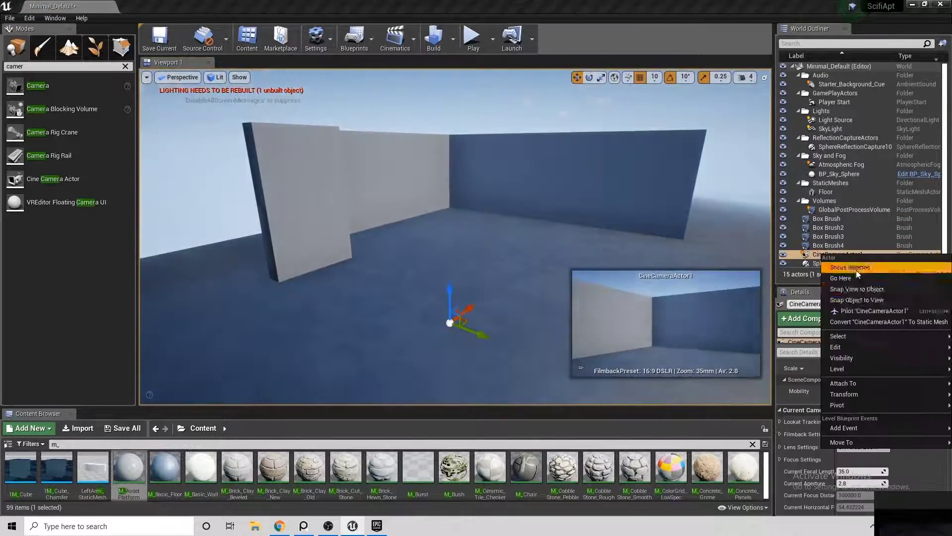
Step: Duplicate a wall brush and rotate the copy into place enclosing the room
{"action": "key", "text": "ctrl+w"}
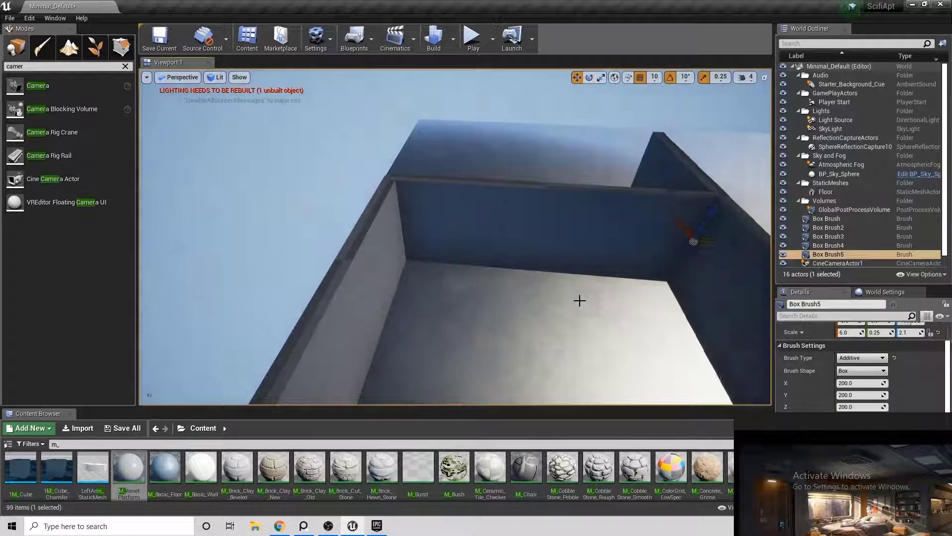
{"action": "mouse_move", "coordinate": [579, 300]}
{"action": "right_mouse_down"}
{"action": "mouse_move", "coordinate": [471, 203]}
{"action": "mouse_move", "coordinate": [489, 212]}
{"action": "right_mouse_up"}
{"action": "left_click", "coordinate": [489, 212]}
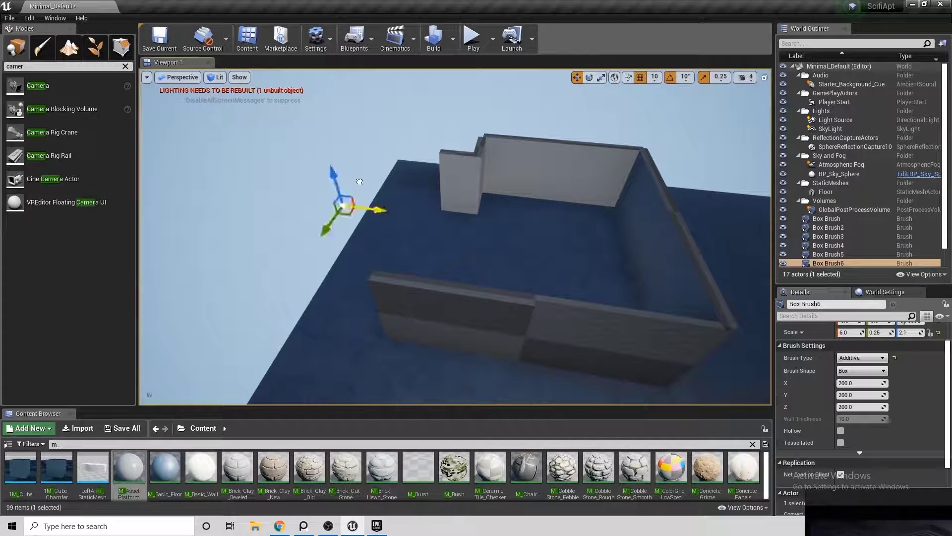
{"action": "key", "text": "e"}
{"action": "left_click_drag", "start_coordinate": [377, 188], "coordinate": [402, 214]}
{"action": "key", "text": "w"}
{"action": "scroll", "coordinate": [499, 220], "scroll_direction": "up", "scroll_amount": 3}
{"action": "scroll", "coordinate": [499, 220], "scroll_direction": "up", "scroll_amount": 3}
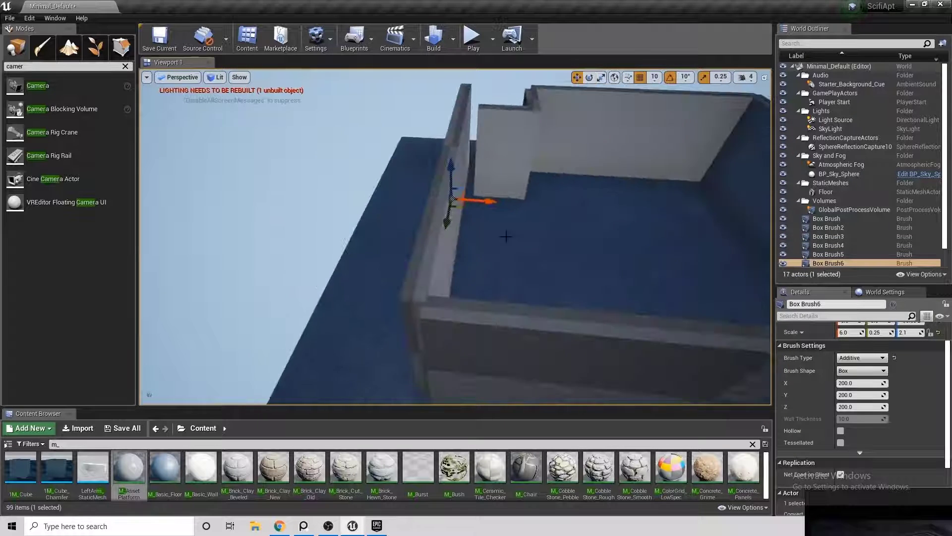
{"action": "right_click_drag", "start_coordinate": [508, 201], "coordinate": [491, 213]}
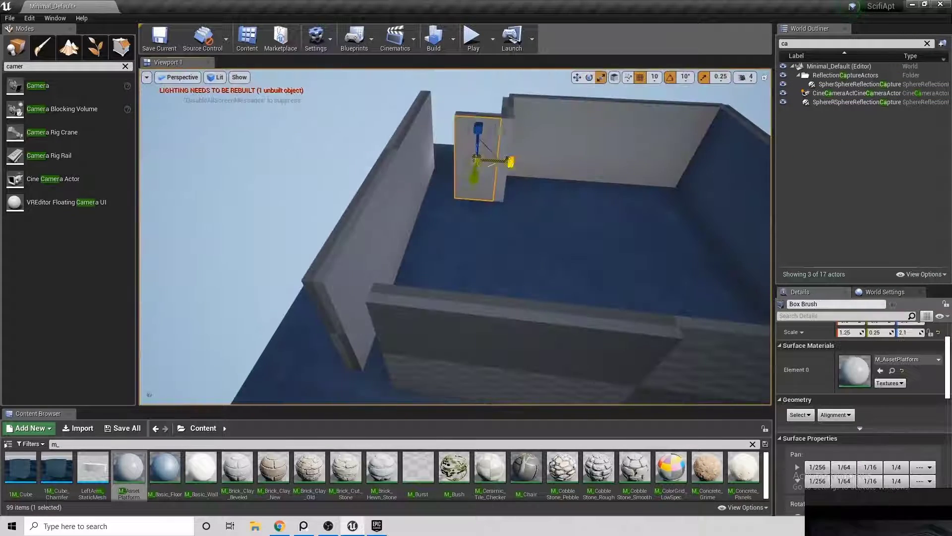
Step: Drop a new box brush into the blue back wall to cut an opening
{"action": "left_click", "coordinate": [639, 385]}
{"action": "key", "text": "f"}
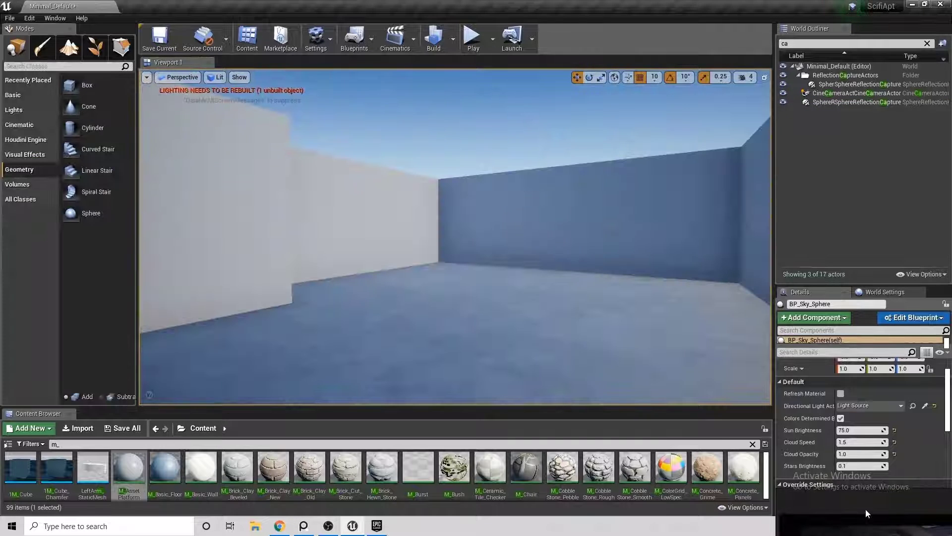
{"action": "left_click_drag", "start_coordinate": [87, 85], "coordinate": [615, 233]}
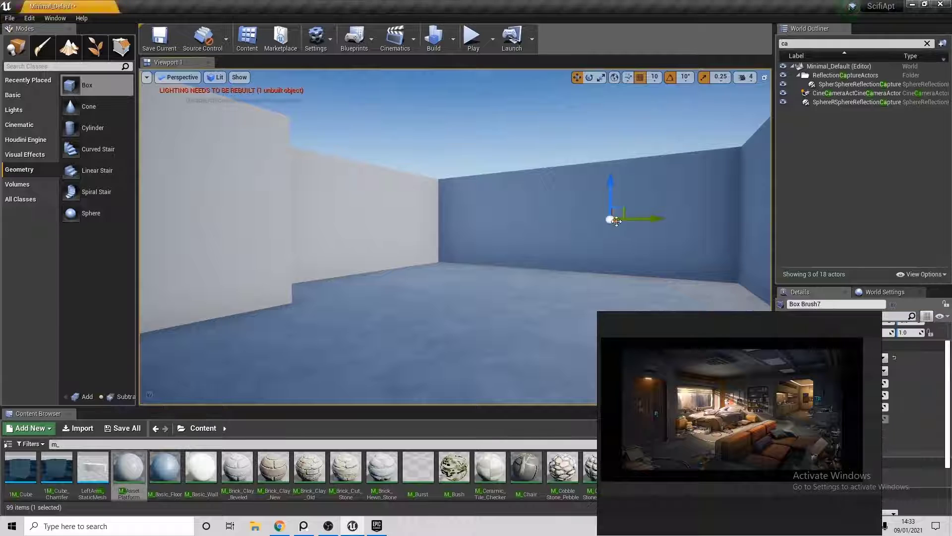
{"action": "key", "text": "f"}
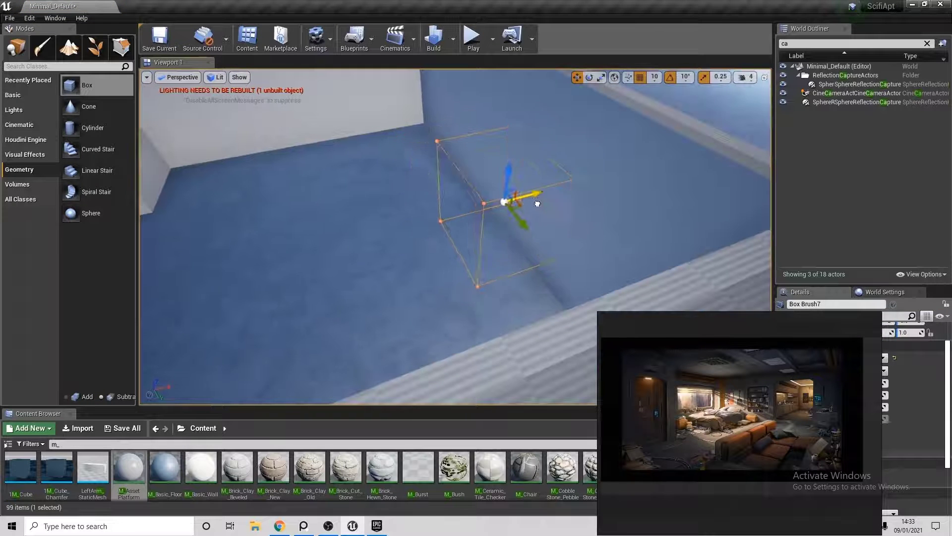
{"action": "double_click", "coordinate": [857, 93]}
{"action": "right_click", "coordinate": [857, 93]}
{"action": "left_click", "coordinate": [819, 127]}
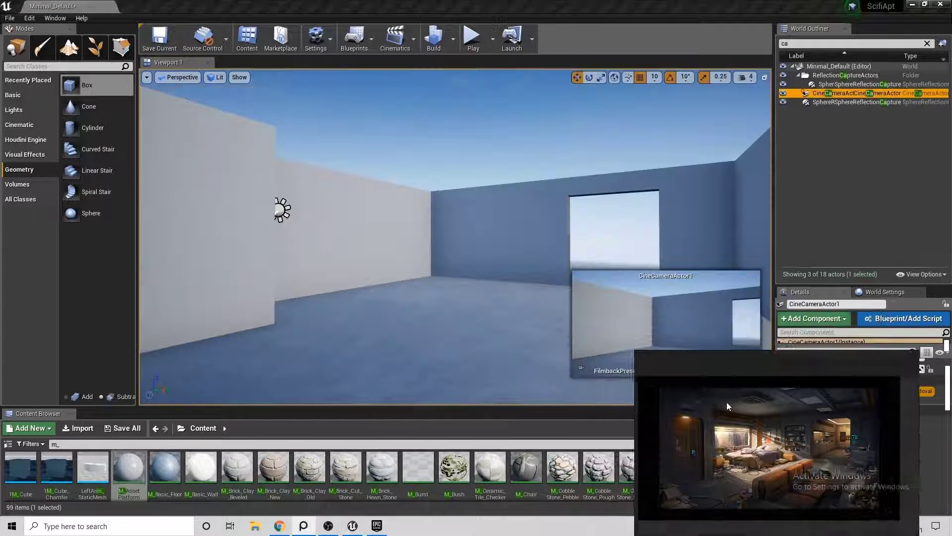
{"action": "left_click", "coordinate": [598, 201]}
Step: Filter the Outliner for 'box', widen the opening brush, and add a front wall piece
{"action": "key", "text": "BackSpace"}
{"action": "type", "text": "u"}
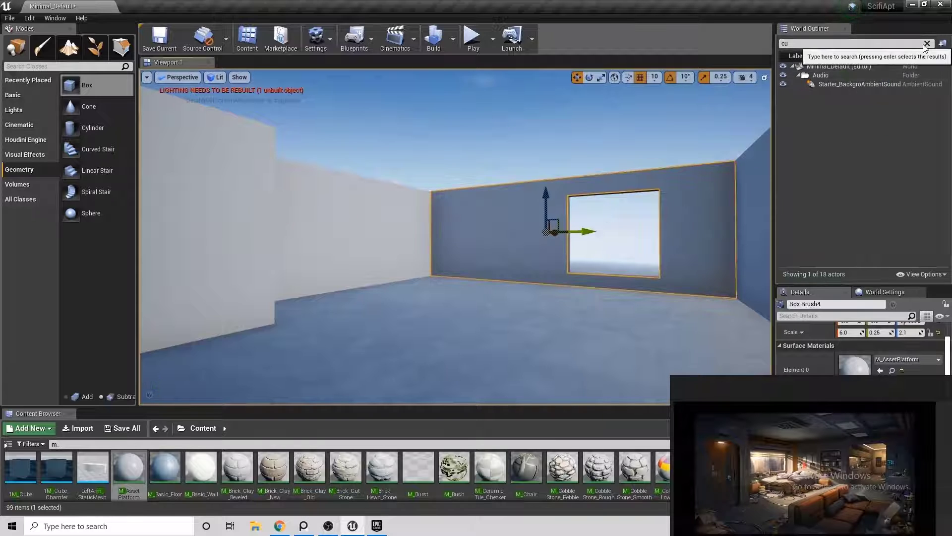
{"action": "key", "text": "BackSpace"}
{"action": "key", "text": "BackSpace"}
{"action": "type", "text": "box"}
{"action": "left_click", "coordinate": [793, 111]}
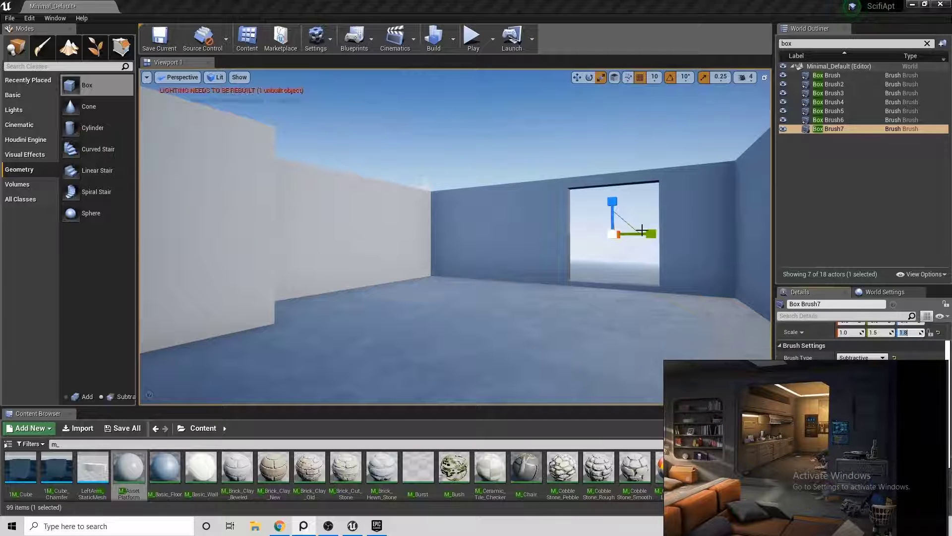
{"action": "left_click_drag", "start_coordinate": [648, 237], "coordinate": [660, 237]}
{"action": "type", "text": "ca"}
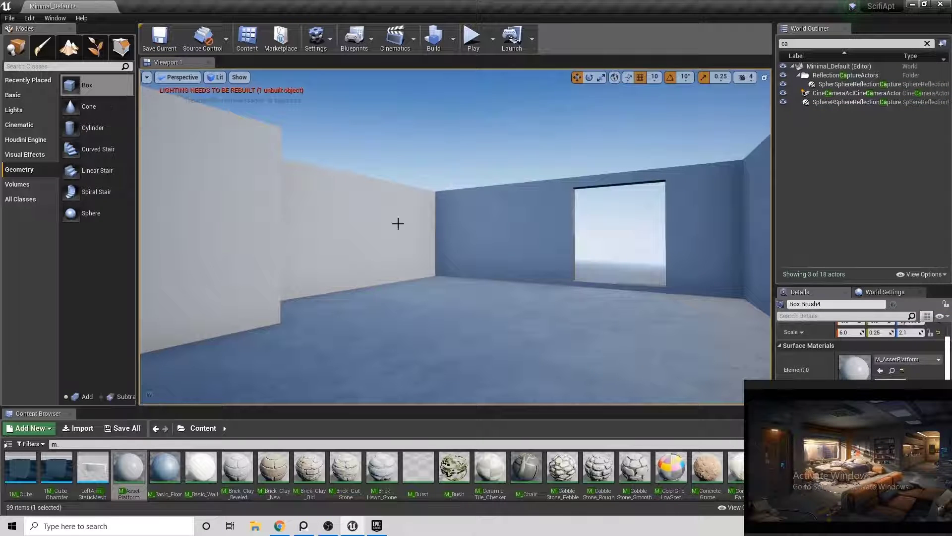
{"action": "left_click_drag", "start_coordinate": [458, 226], "coordinate": [554, 240], "text": "alt"}
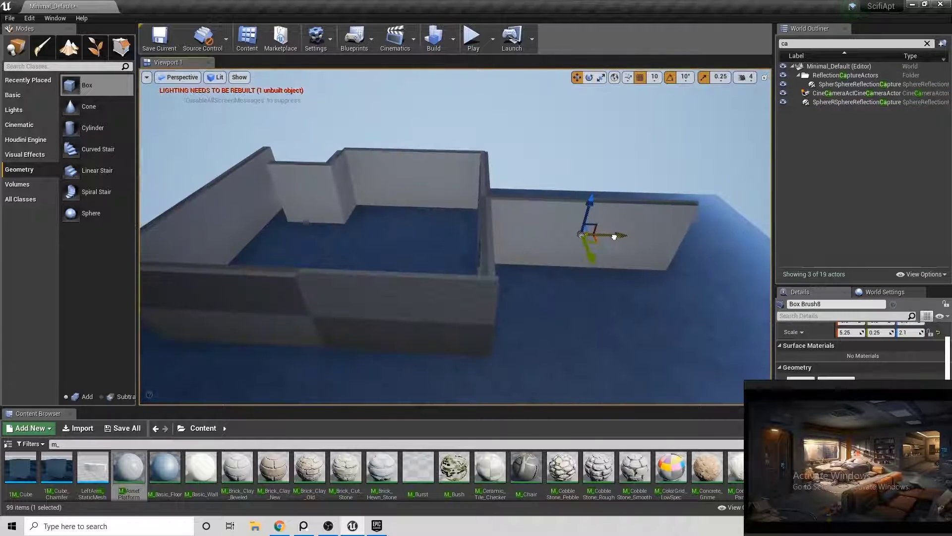
Step: Check the walls around the opening, then run the mannequin toward the doorway
{"action": "right_click_drag", "start_coordinate": [614, 237], "coordinate": [653, 261]}
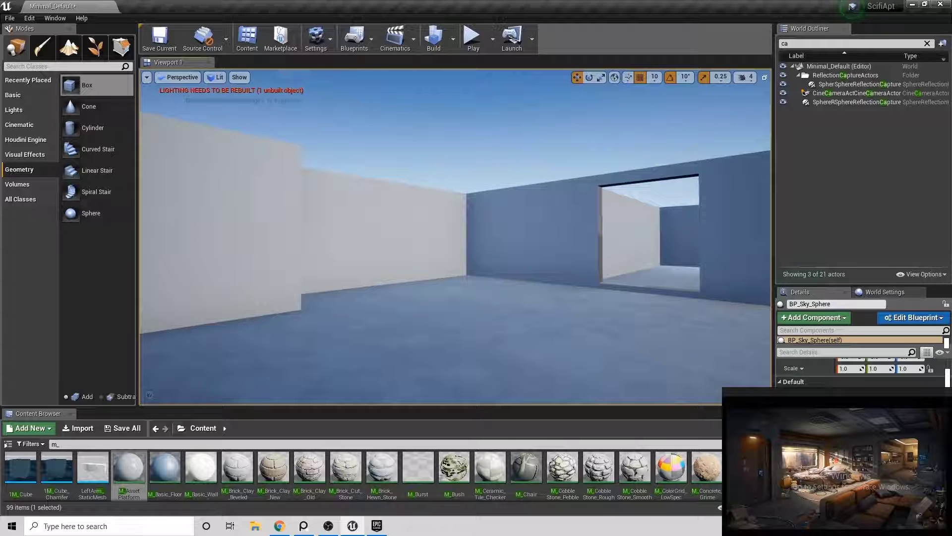
{"action": "right_click", "coordinate": [797, 84]}
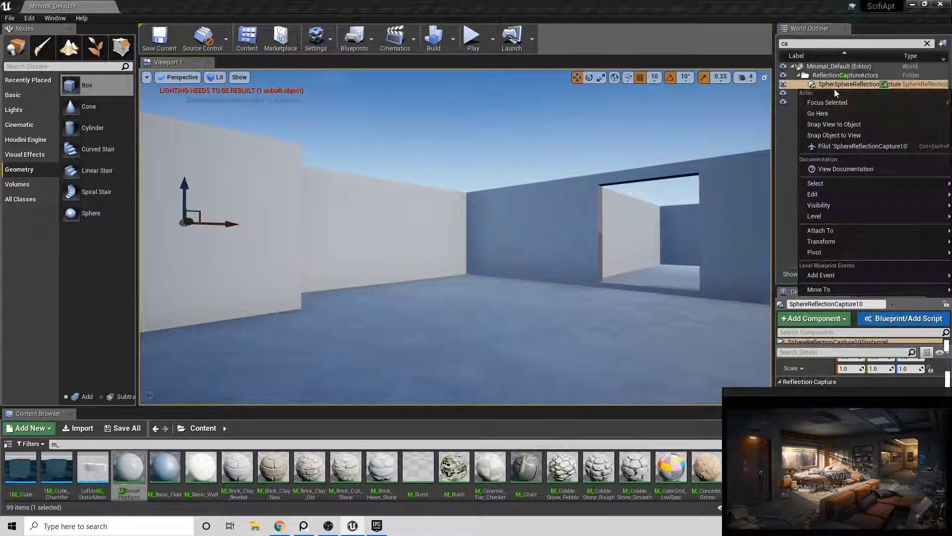
{"action": "left_click", "coordinate": [843, 93]}
{"action": "left_click", "coordinate": [546, 223]}
{"action": "right_click_drag", "start_coordinate": [566, 229], "coordinate": [566, 229]}
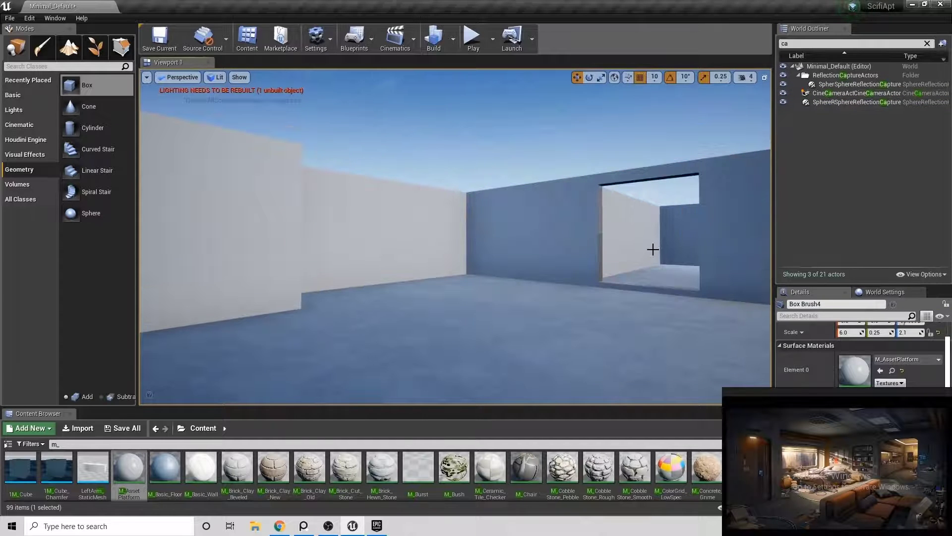
{"action": "left_click", "coordinate": [241, 238]}
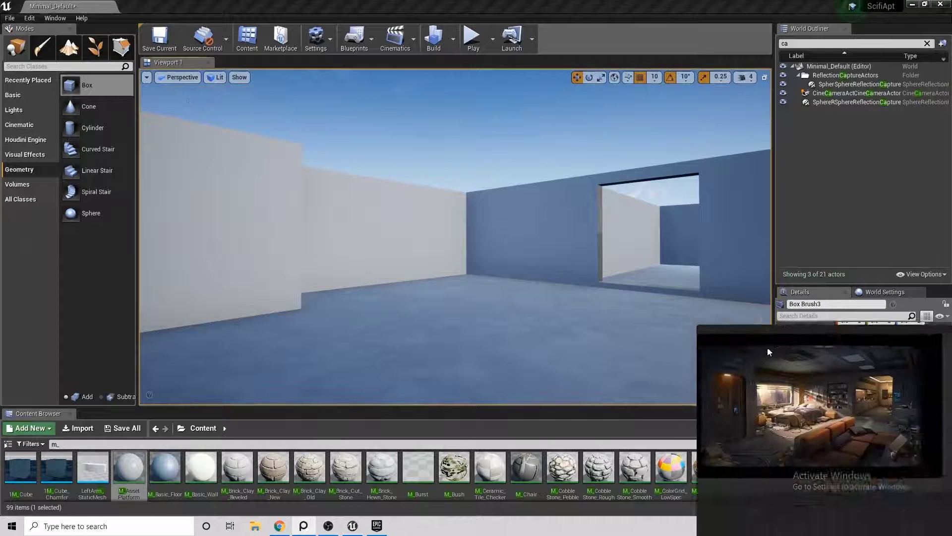
{"action": "left_click", "coordinate": [646, 265]}
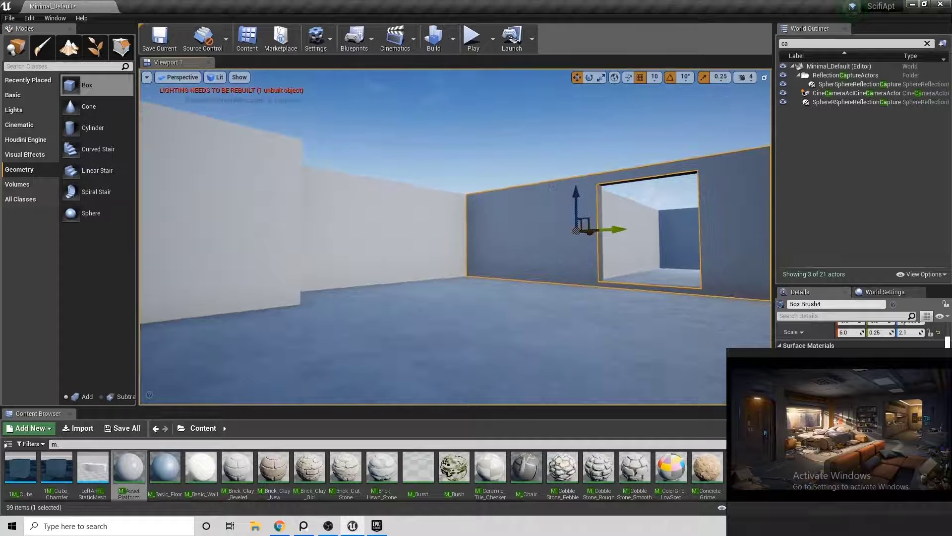
{"action": "right_click_drag", "start_coordinate": [610, 268], "coordinate": [611, 268]}
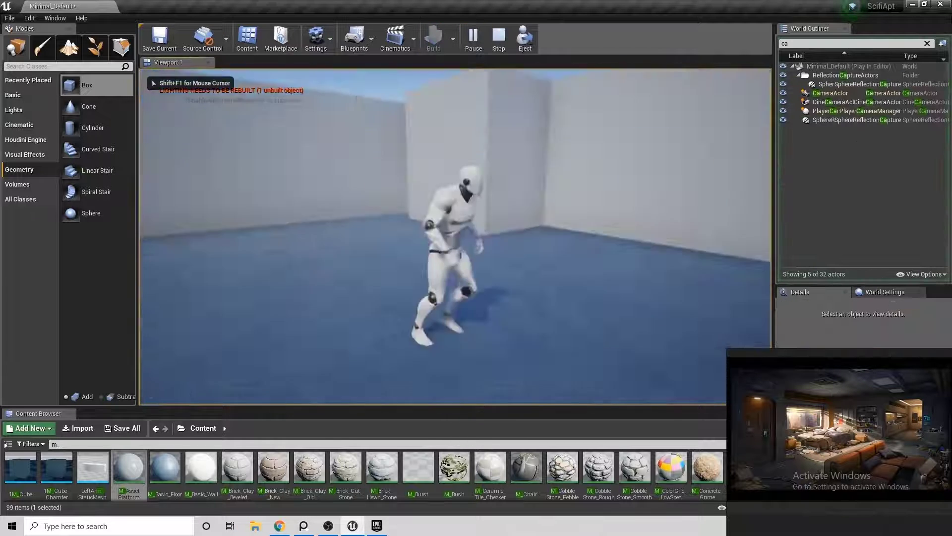
{"action": "key", "text": "w"}
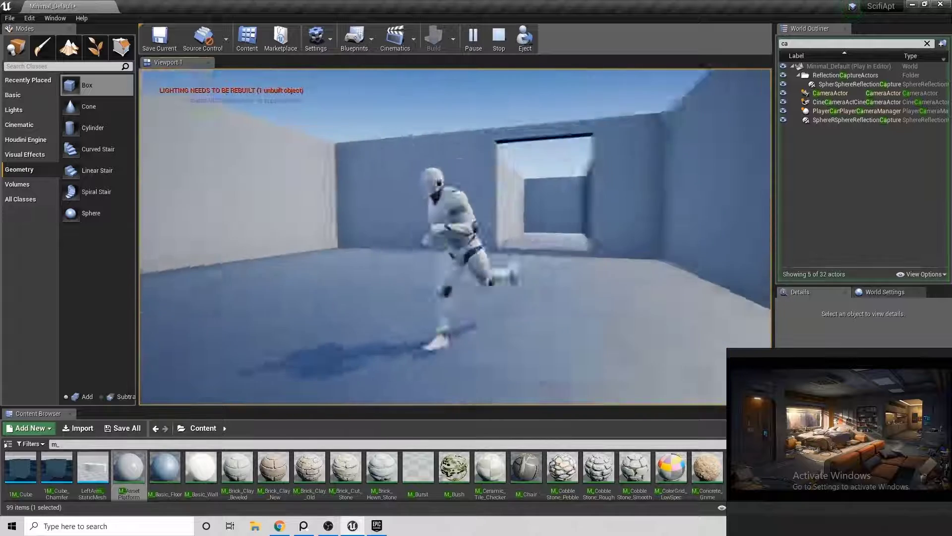
{"action": "key", "text": "Escape"}
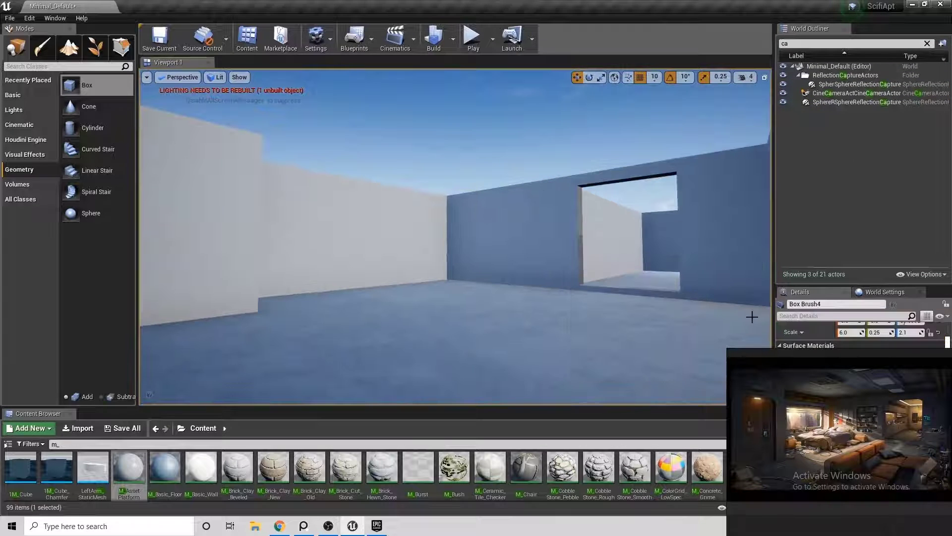
Step: Move the reference image aside and inspect the white wall corner and sky sphere
{"action": "left_click_drag", "start_coordinate": [835, 435], "coordinate": [807, 435]}
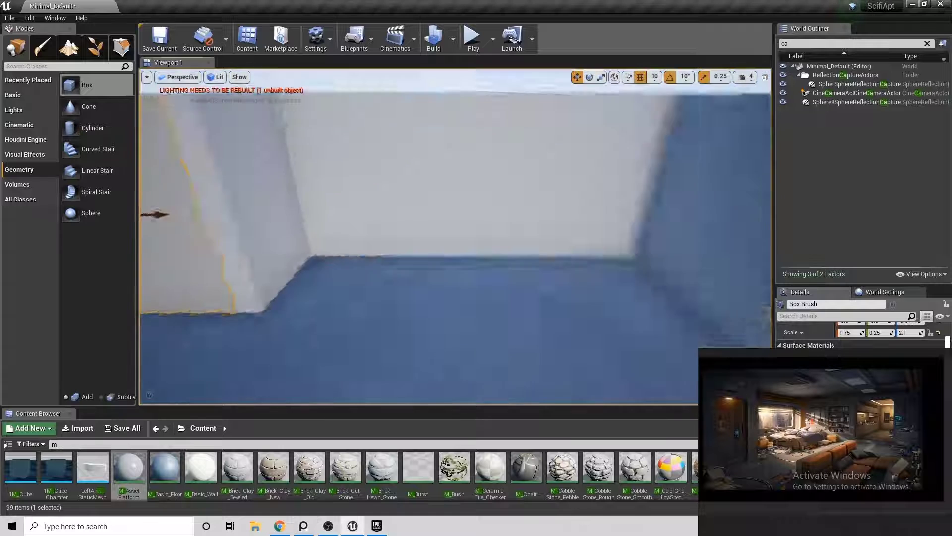
{"action": "right_click_drag", "start_coordinate": [441, 171], "coordinate": [441, 172]}
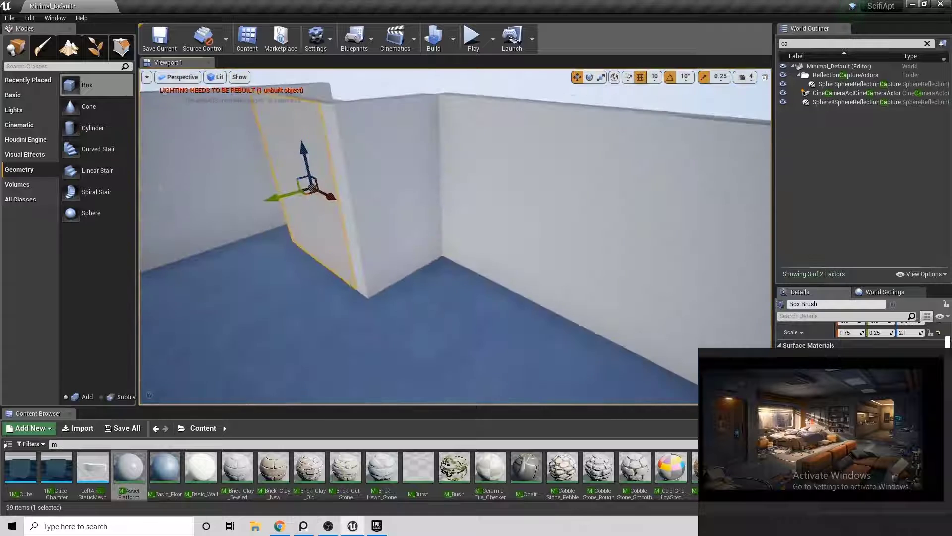
{"action": "key", "text": "Down"}
{"action": "key", "text": "f"}
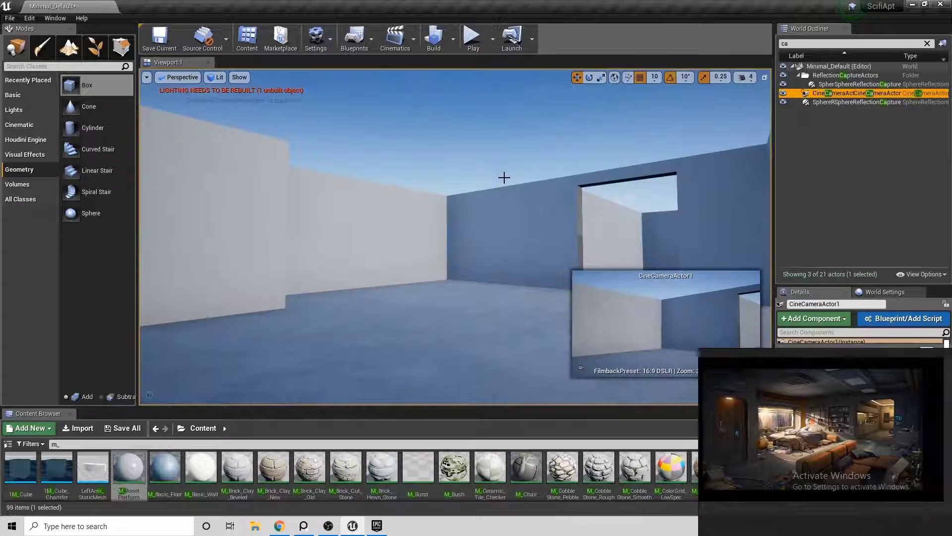
{"action": "left_click", "coordinate": [503, 177]}
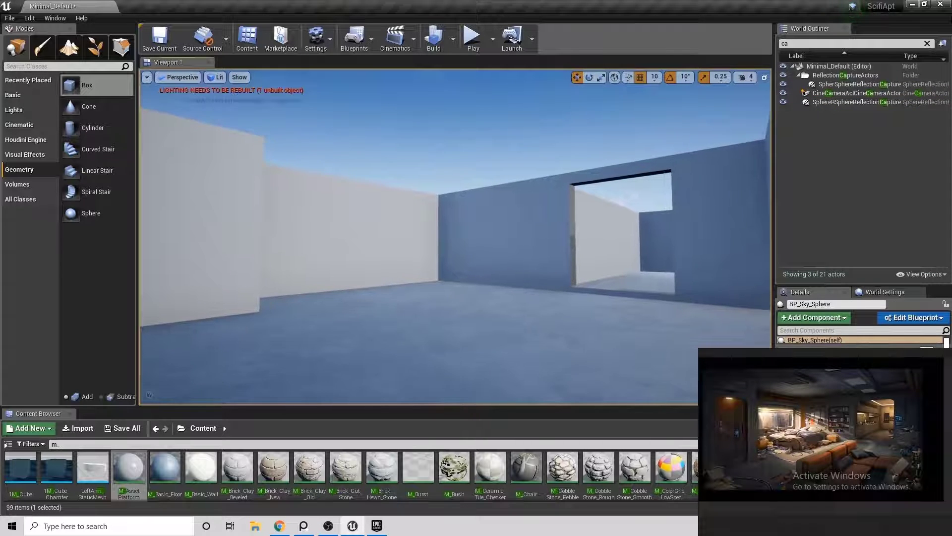
{"action": "left_click", "coordinate": [704, 225]}
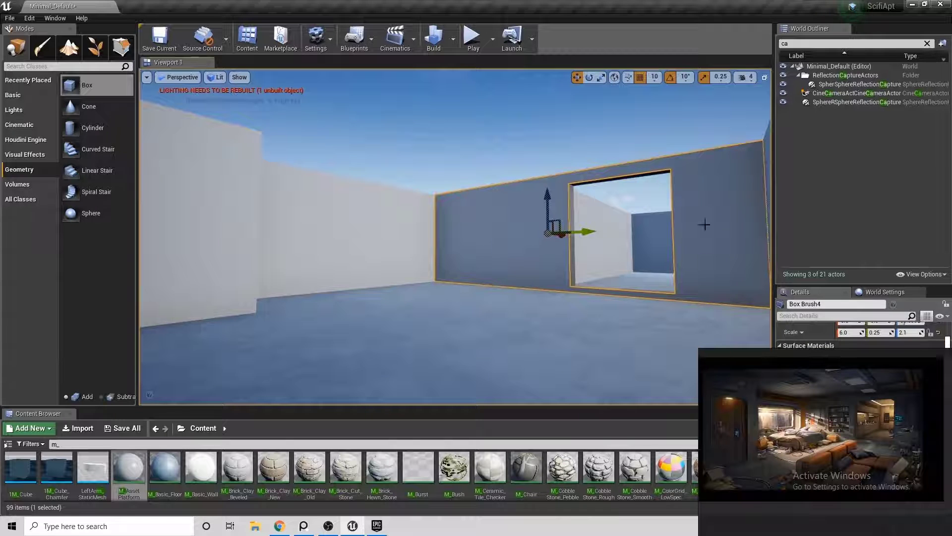
{"action": "left_click", "coordinate": [837, 95]}
{"action": "left_click", "coordinate": [840, 138]}
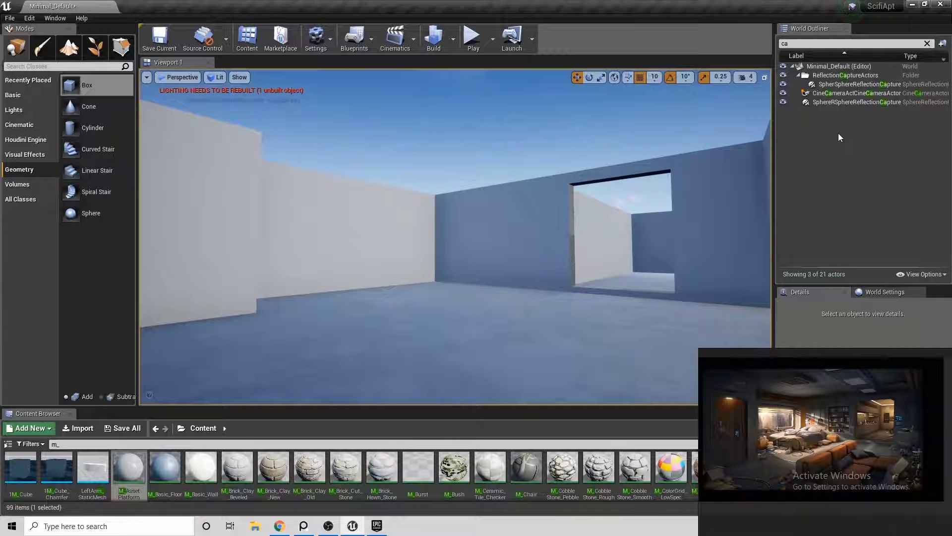
Step: Copy a wall piece and scale it into a roof slab spanning the room
{"action": "left_click", "coordinate": [377, 176]}
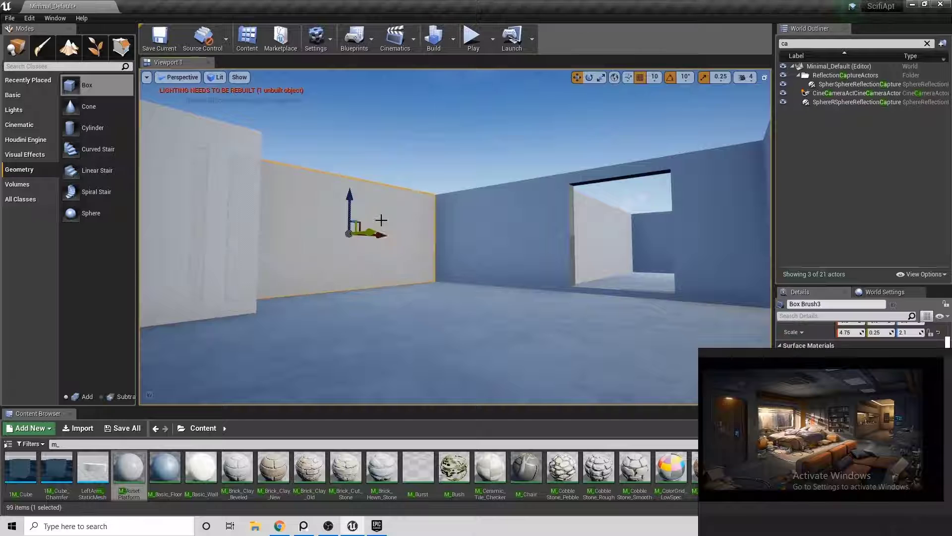
{"action": "key", "text": "e"}
{"action": "key", "text": "r"}
{"action": "left_click_drag", "start_coordinate": [376, 177], "coordinate": [377, 169]}
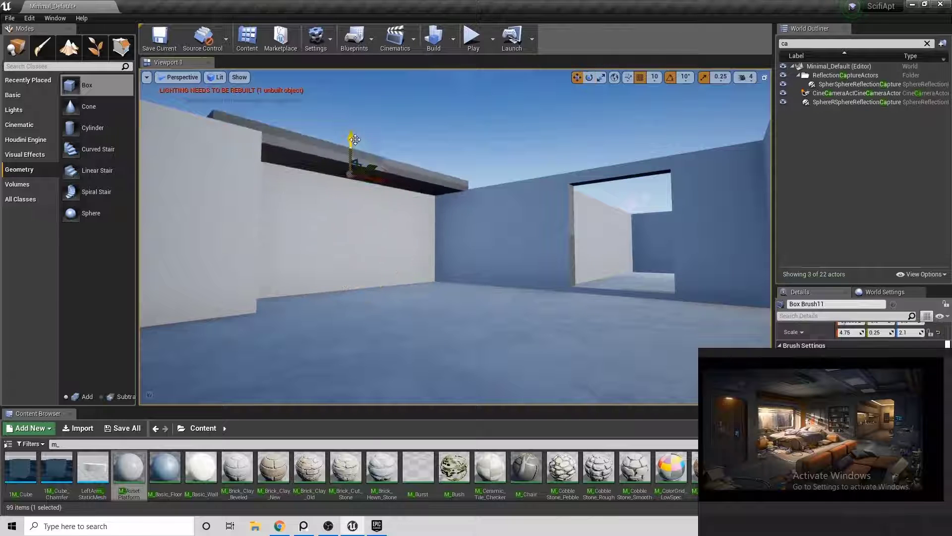
{"action": "right_click_drag", "start_coordinate": [412, 195], "coordinate": [464, 195]}
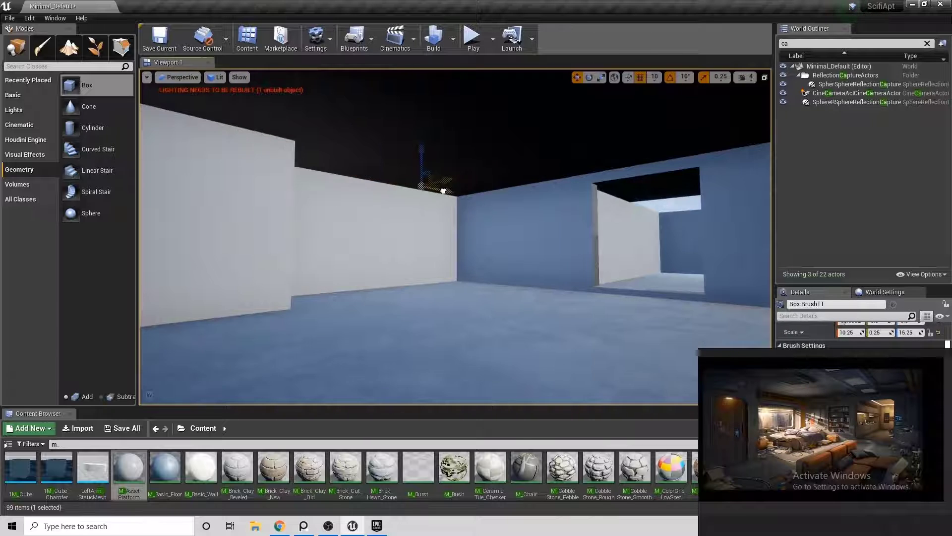
{"action": "left_click_drag", "start_coordinate": [471, 196], "coordinate": [488, 201]}
{"action": "right_click_drag", "start_coordinate": [487, 200], "coordinate": [485, 219]}
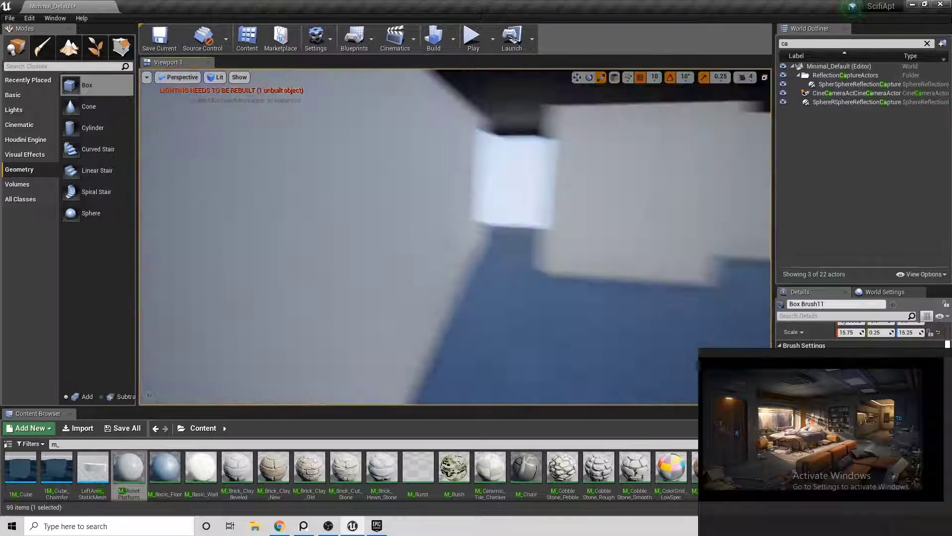
{"action": "left_click", "coordinate": [485, 219]}
Step: Play-test the roofed room, then select the roof slab and a side wall
{"action": "key", "text": "alt+p"}
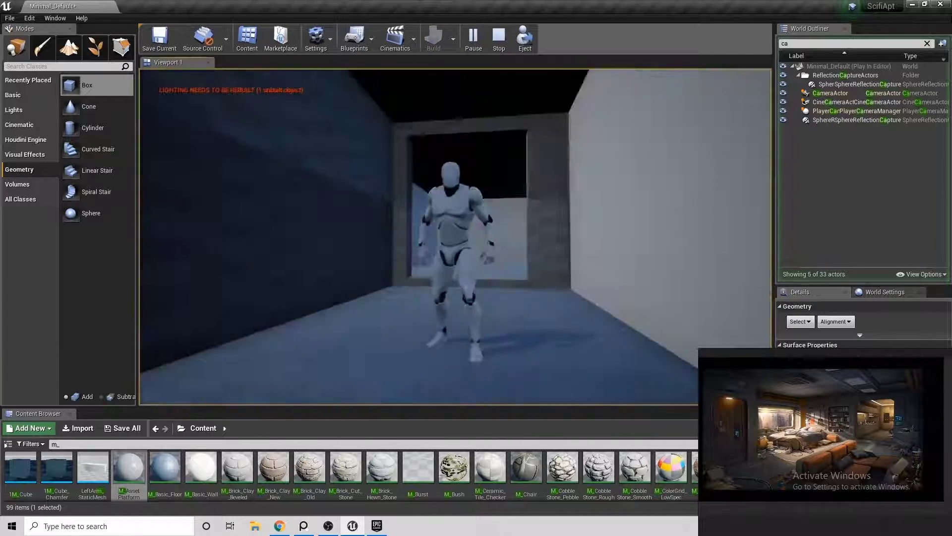
{"action": "key", "text": "Escape"}
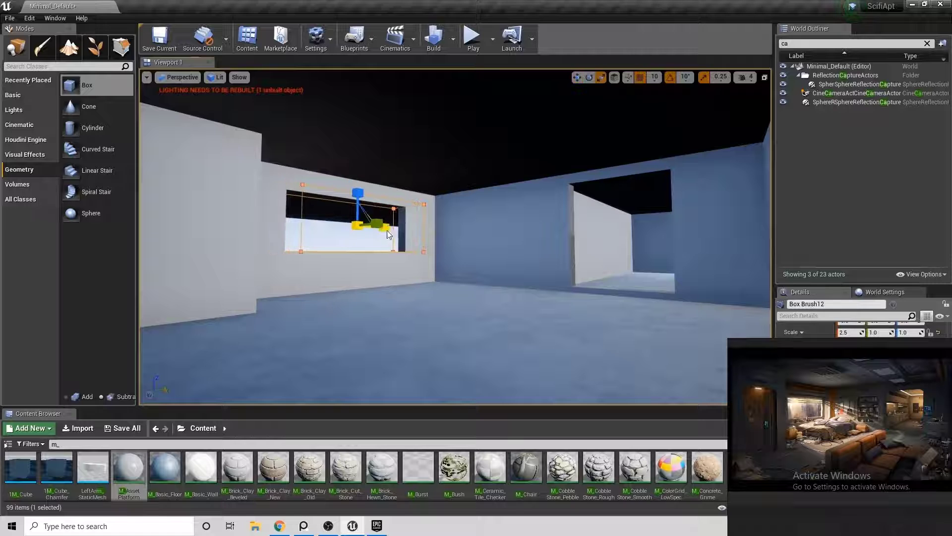
{"action": "left_click", "coordinate": [533, 178]}
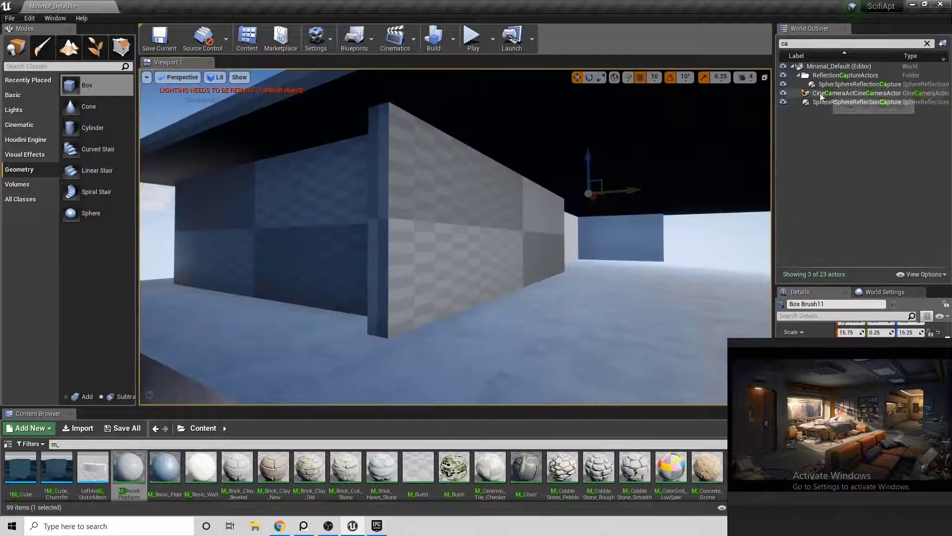
{"action": "left_click", "coordinate": [474, 210]}
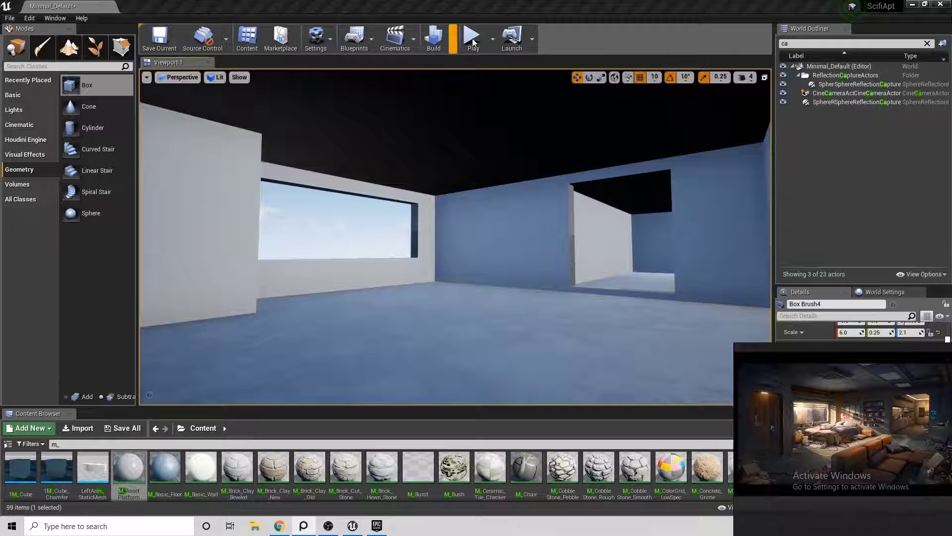
Step: Rebuild the level geometry
{"action": "left_click", "coordinate": [454, 45]}
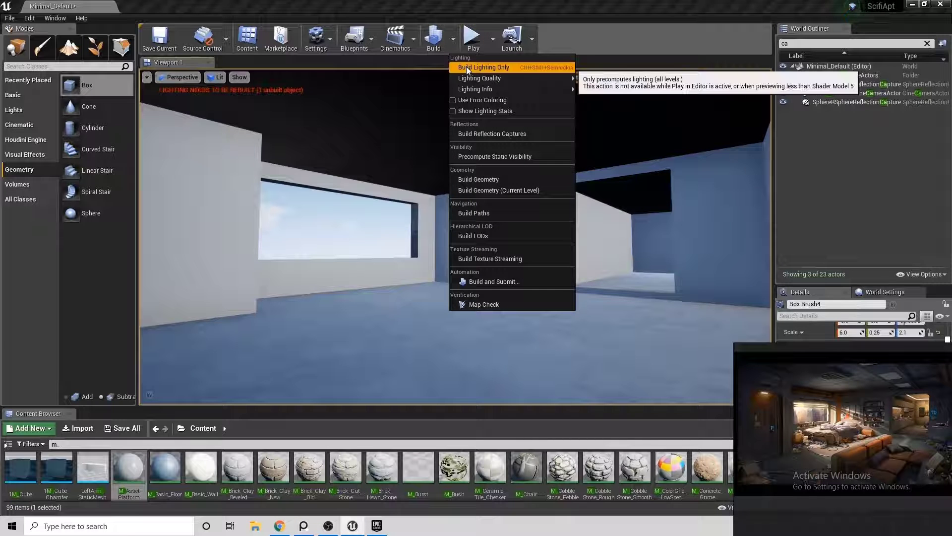
{"action": "left_click", "coordinate": [484, 66]}
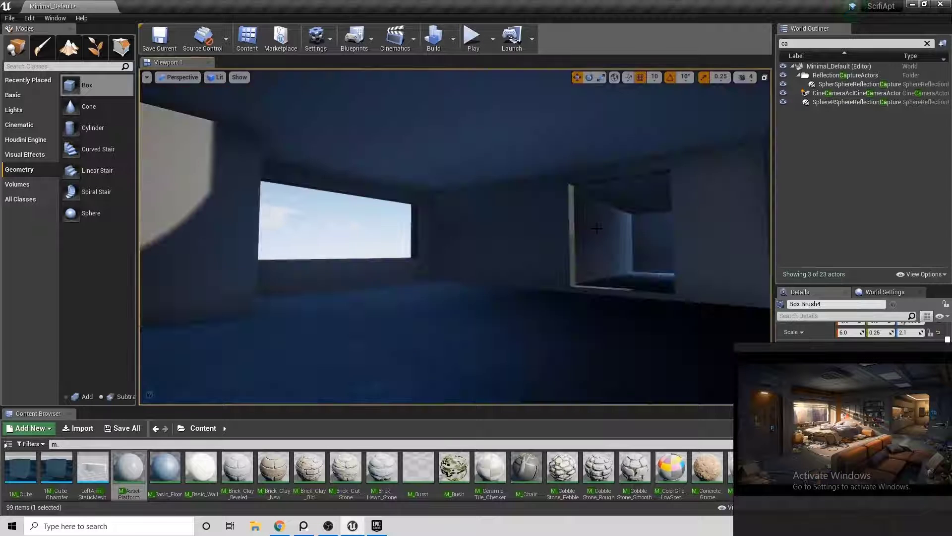
{"action": "type", "text": "light"}
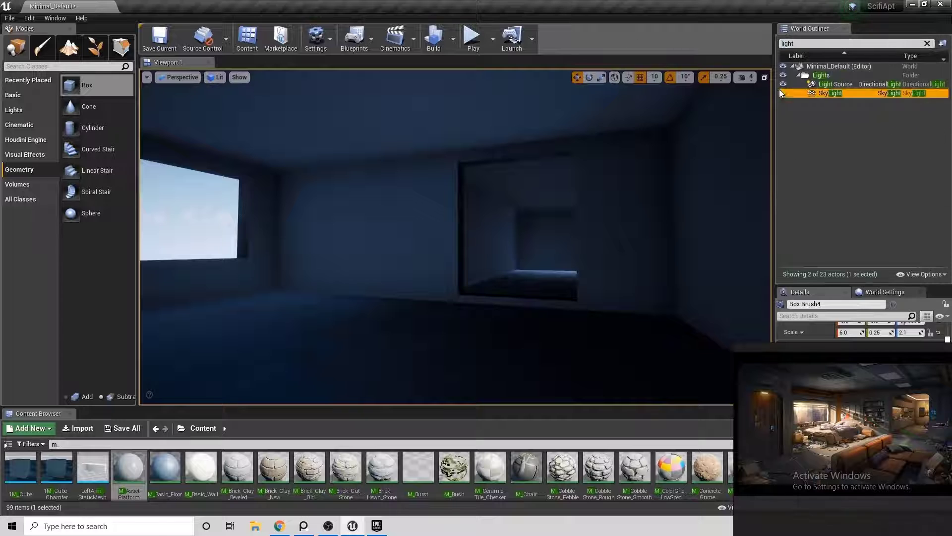
Step: Delete the old sun Light Source and place a new Directional Light in the room
{"action": "double_click", "coordinate": [831, 93]}
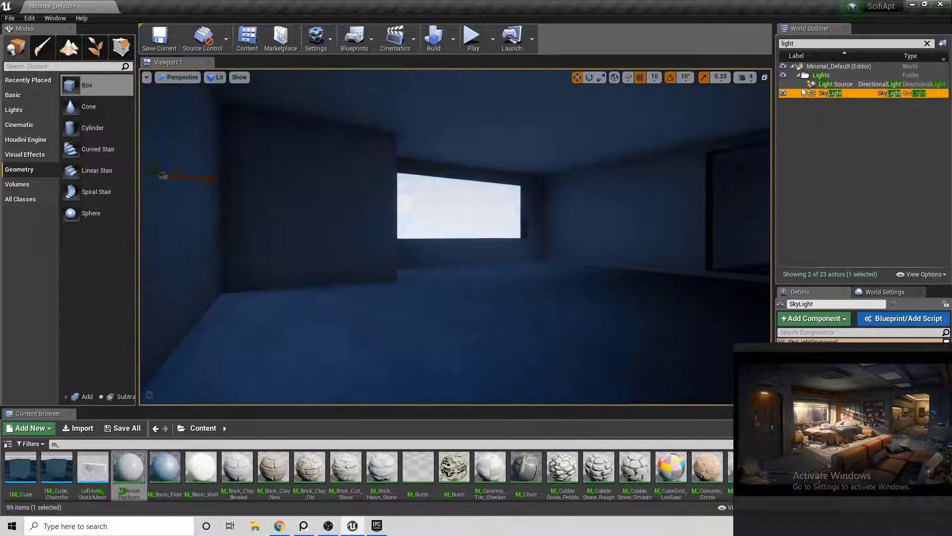
{"action": "left_click", "coordinate": [823, 84]}
{"action": "key", "text": "e"}
{"action": "key", "text": "Delete"}
{"action": "left_click", "coordinate": [519, 306]}
{"action": "left_click", "coordinate": [14, 109]}
{"action": "mouse_move", "coordinate": [72, 86]}
{"action": "left_mouse_down"}
{"action": "mouse_move", "coordinate": [450, 191]}
{"action": "mouse_move", "coordinate": [301, 182]}
{"action": "left_mouse_up"}
Step: Replace the placed directional light with a new one set to Static mobility
{"action": "key", "text": "Delete"}
{"action": "type", "text": "ca"}
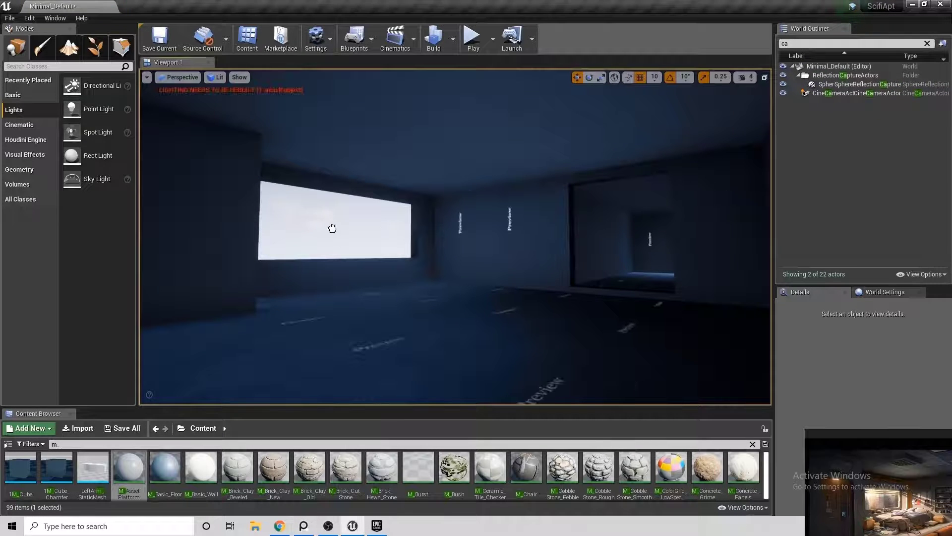
{"action": "mouse_move", "coordinate": [105, 90]}
{"action": "left_mouse_down"}
{"action": "mouse_move", "coordinate": [333, 206]}
{"action": "mouse_move", "coordinate": [345, 174]}
{"action": "left_mouse_up"}
{"action": "left_click", "coordinate": [914, 381]}
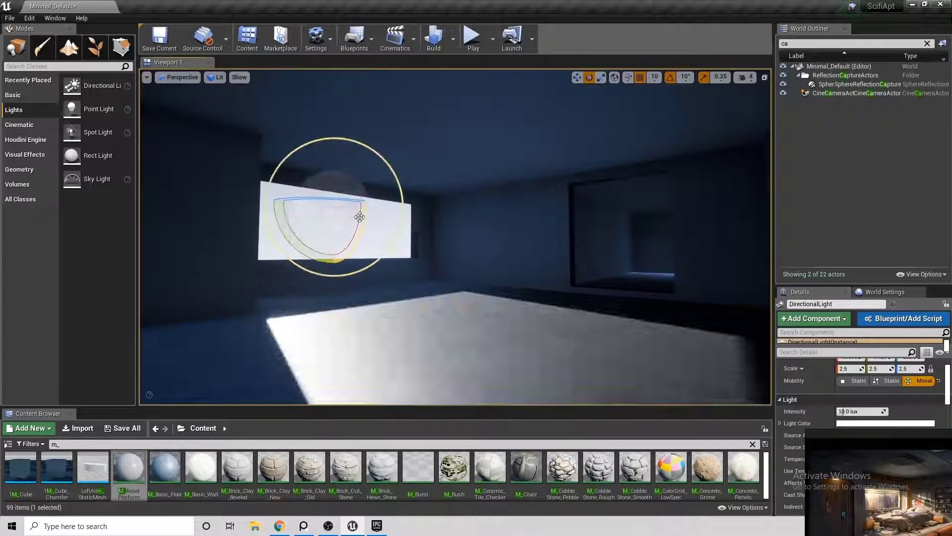
{"action": "left_click", "coordinate": [888, 381]}
Step: Build the lighting and run a quick play-test of the room
{"action": "left_click", "coordinate": [434, 39]}
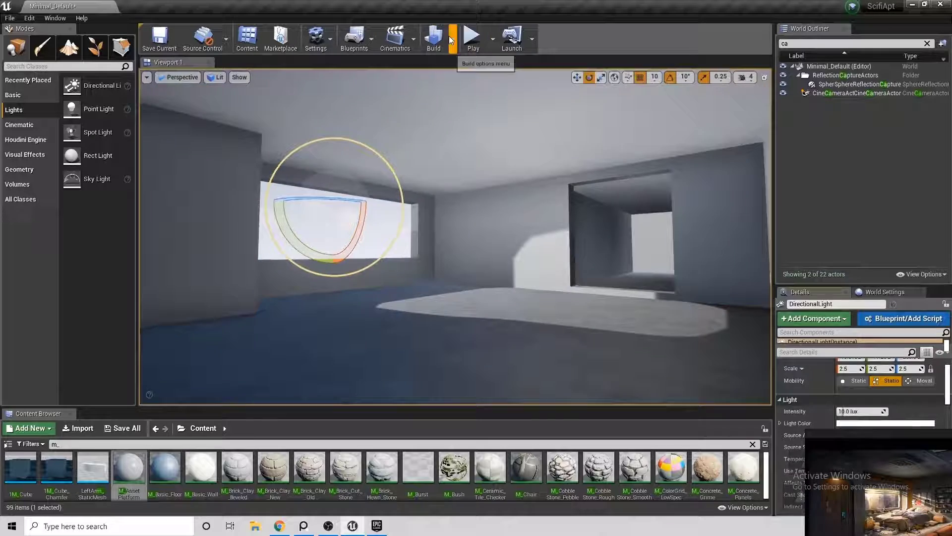
{"action": "left_click", "coordinate": [472, 38]}
{"action": "key", "text": "w"}
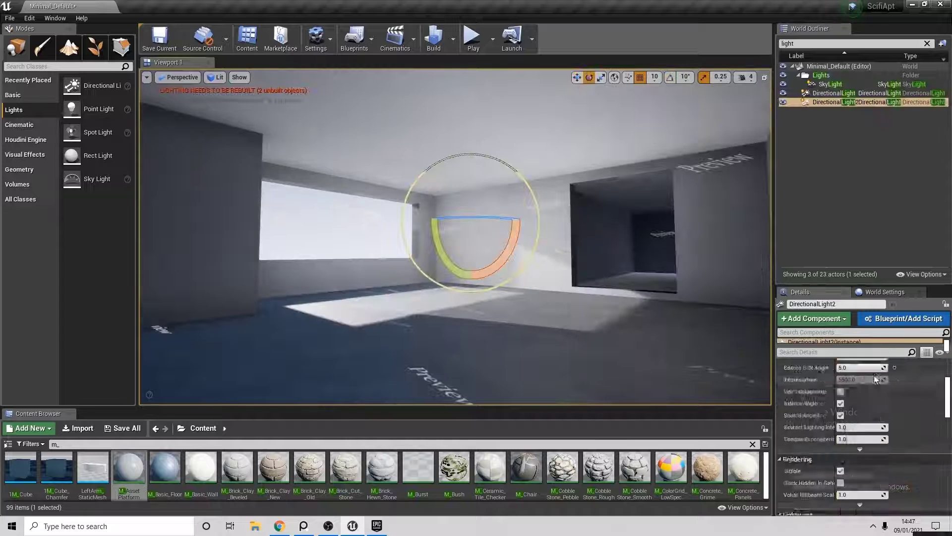
{"action": "scroll", "coordinate": [876, 379], "scroll_direction": "up", "scroll_amount": 5}
{"action": "left_click", "coordinate": [453, 38]}
{"action": "left_click", "coordinate": [476, 66]}
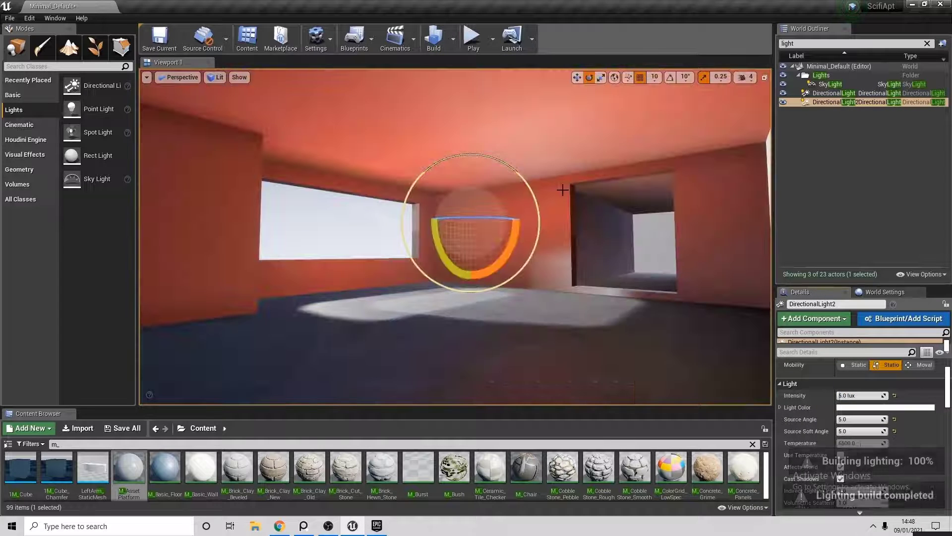
Step: Delete the extra directional light and rebuild lighting only
{"action": "left_click", "coordinate": [565, 191]}
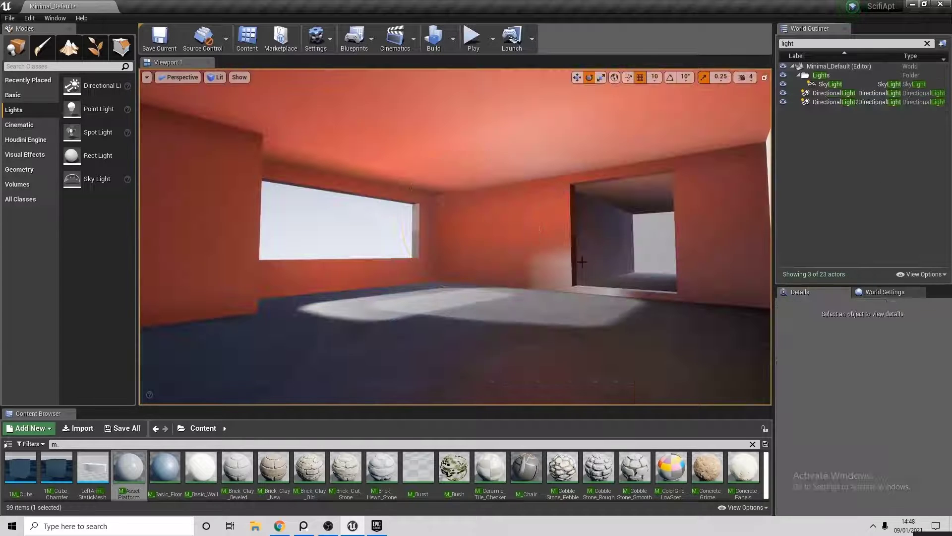
{"action": "left_click", "coordinate": [833, 102]}
{"action": "key", "text": "Delete"}
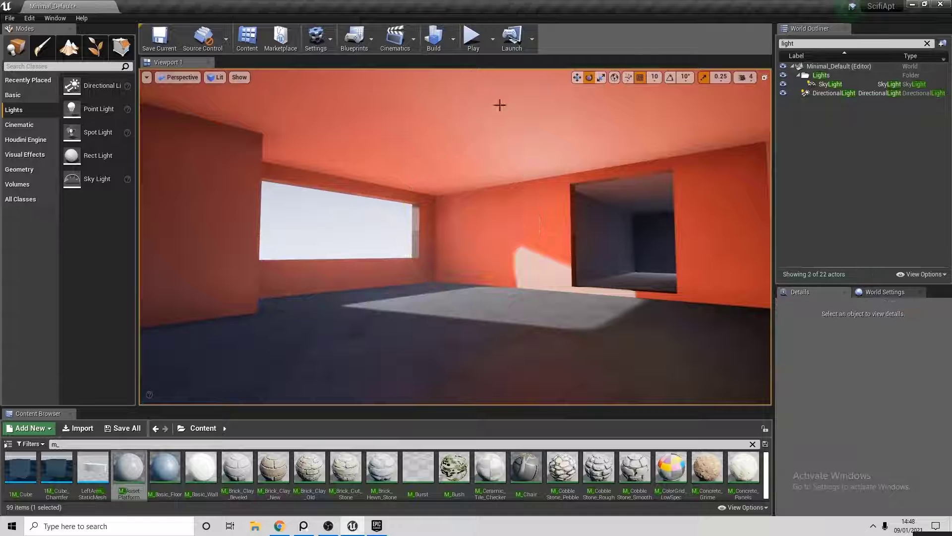
{"action": "left_click", "coordinate": [453, 42]}
{"action": "left_click", "coordinate": [476, 66]}
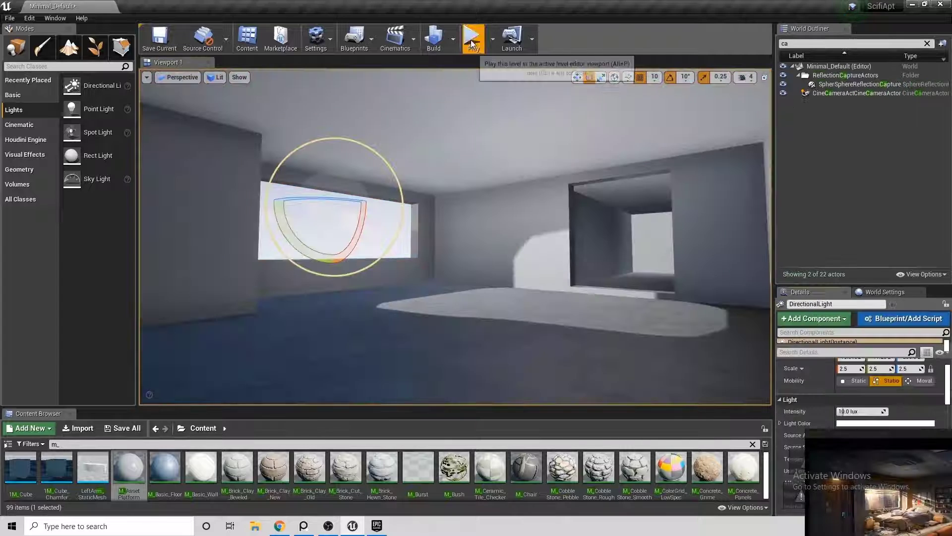
Step: Play-test the lit apartment, running the mannequin across the sunlit room and down the corridor
{"action": "left_click", "coordinate": [462, 41]}
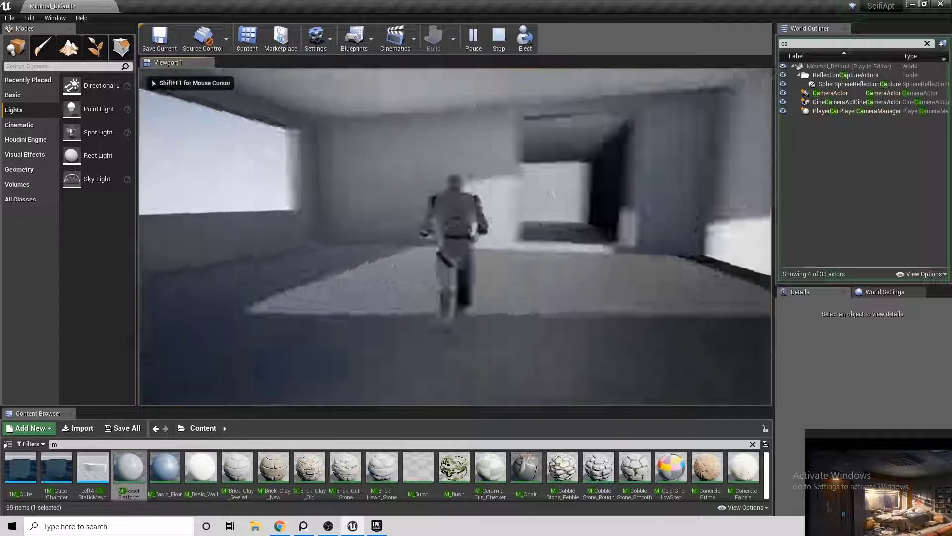
{"action": "key", "text": "w"}
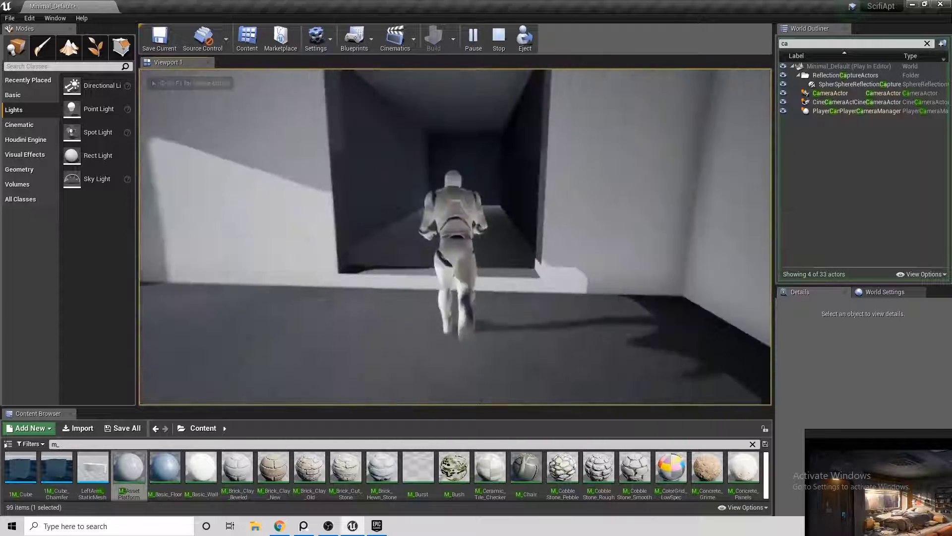
{"action": "key", "text": "w"}
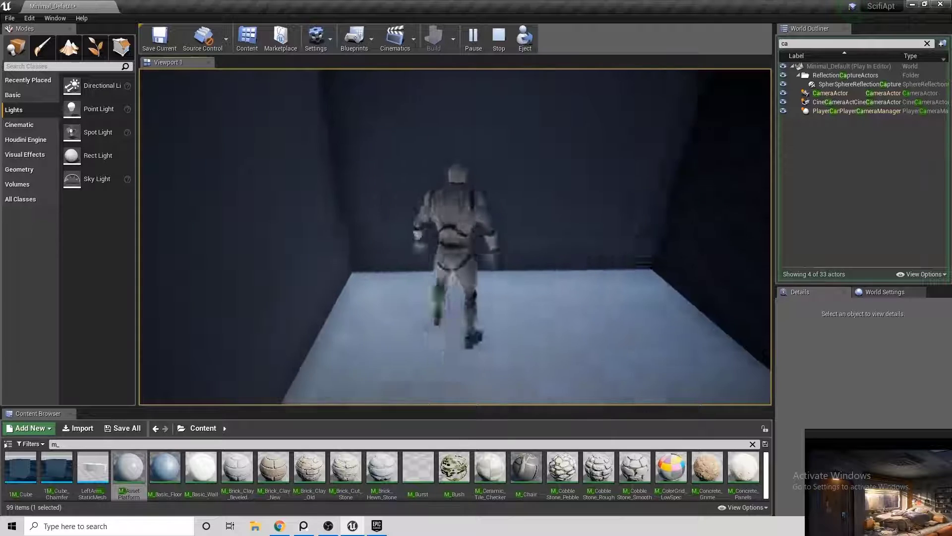
{"action": "key", "text": "w"}
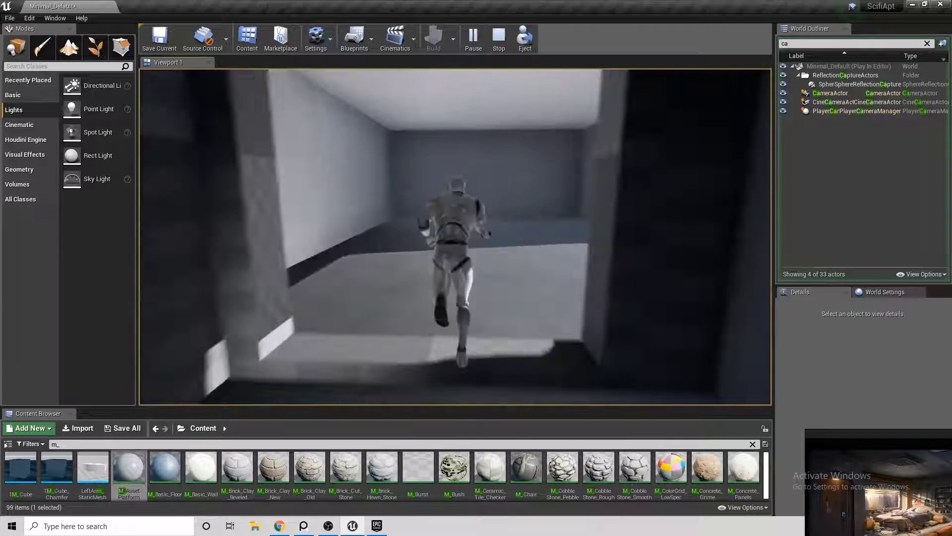
{"action": "key", "text": "w"}
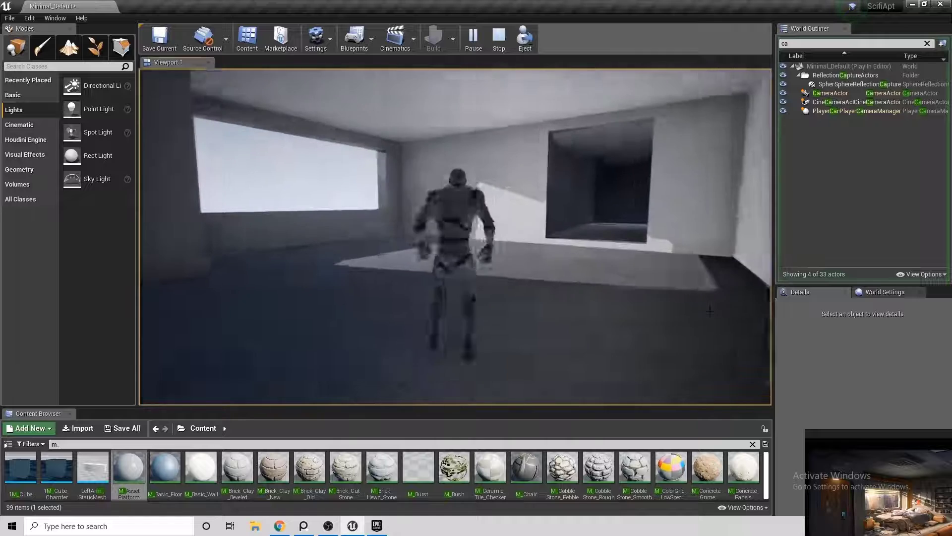